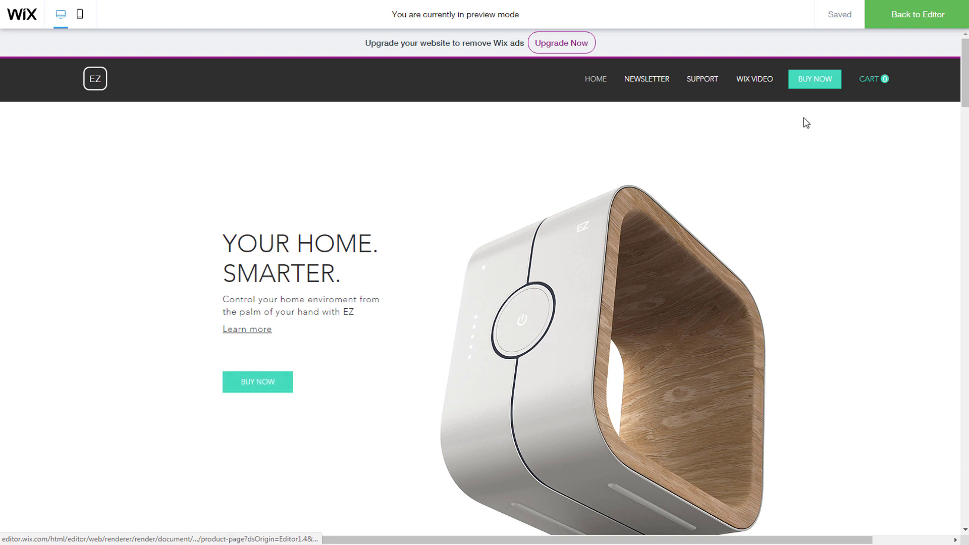
Test the WIX VIDEO menu link in Preview and confirm it opens the Wix YouTube channel.
{"action": "left_click", "coordinate": [761, 84]}
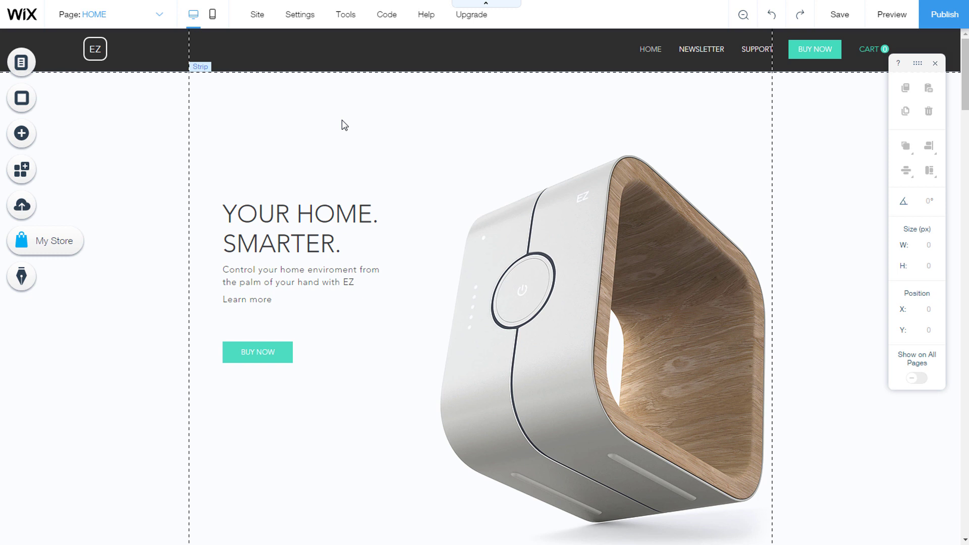
Link the hero's Learn more text to the NEWSLETTER page, opening in the same window.
{"action": "left_click", "coordinate": [253, 304]}
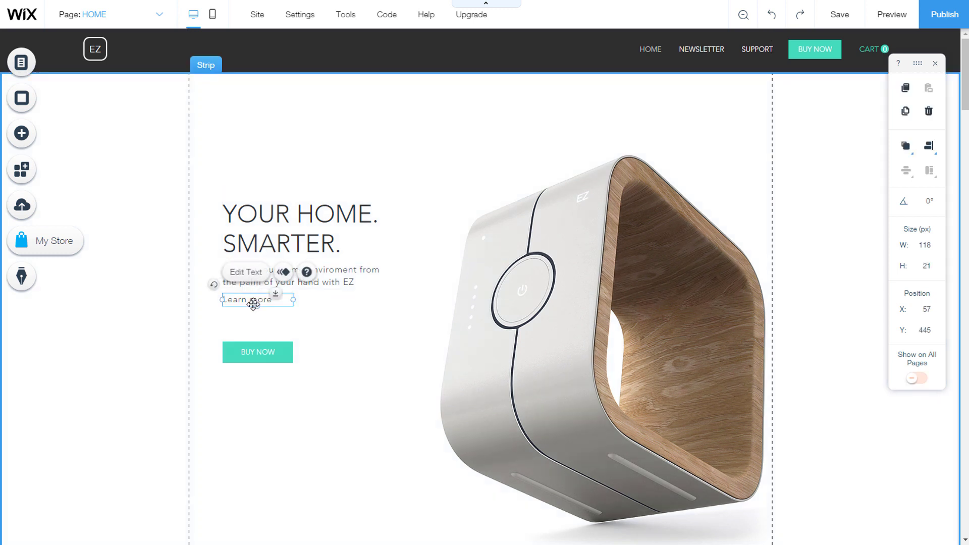
{"action": "left_click", "coordinate": [256, 275]}
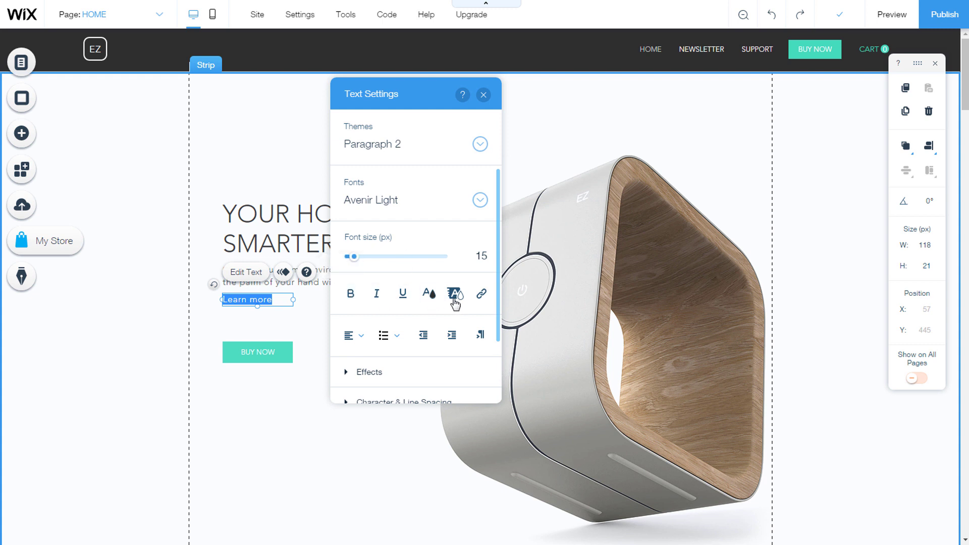
{"action": "left_click", "coordinate": [481, 294]}
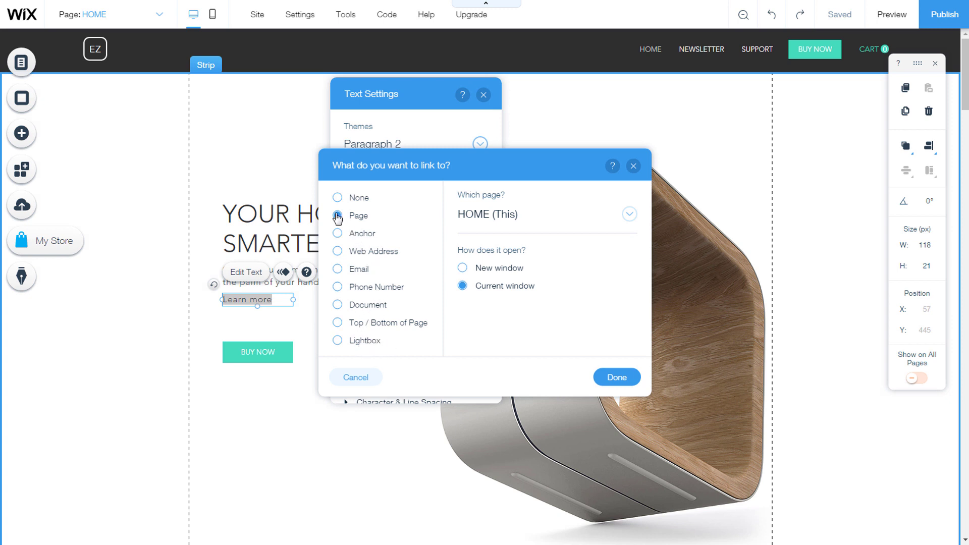
{"action": "left_click", "coordinate": [629, 215]}
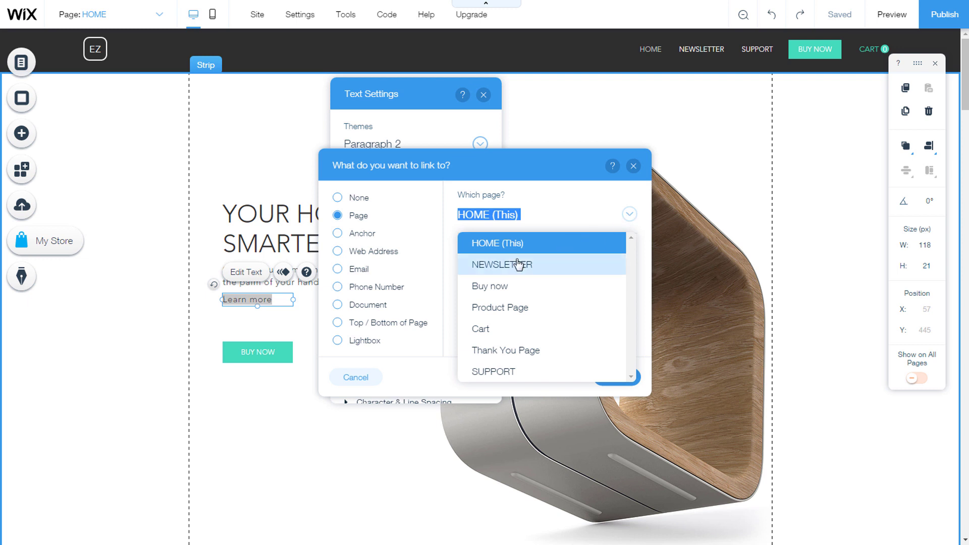
{"action": "left_click", "coordinate": [494, 265]}
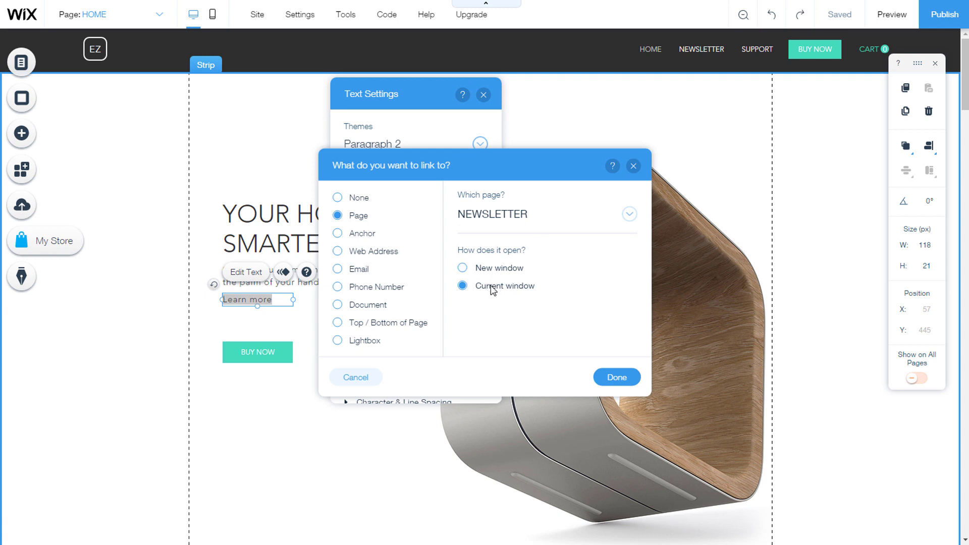
{"action": "left_click", "coordinate": [616, 379]}
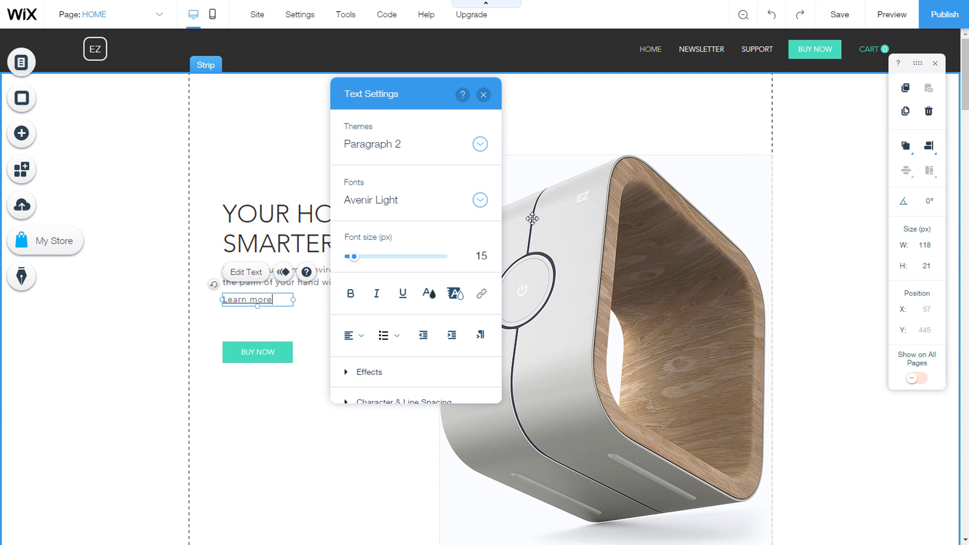
{"action": "left_click", "coordinate": [484, 96]}
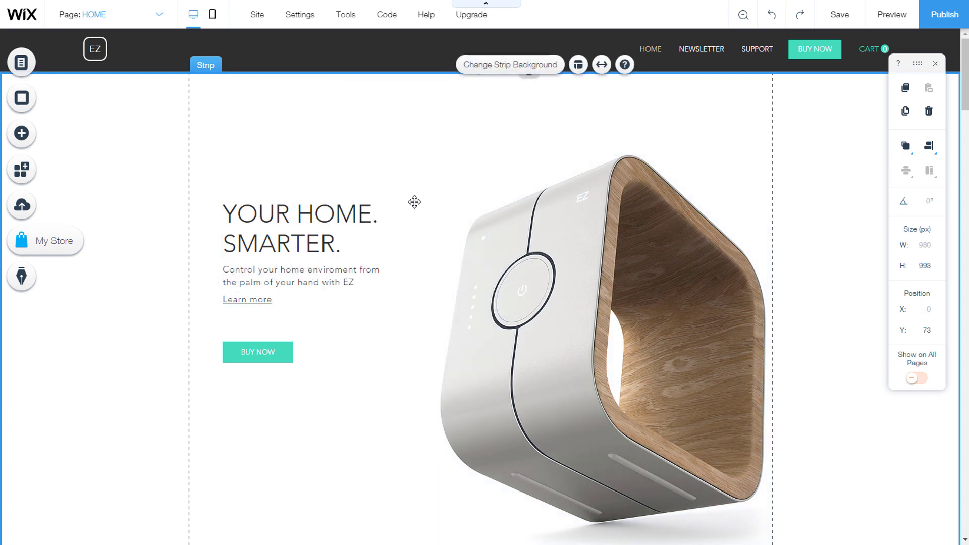
Point the hero product image's link at Product Page, opening in the current window.
{"action": "left_click", "coordinate": [554, 228]}
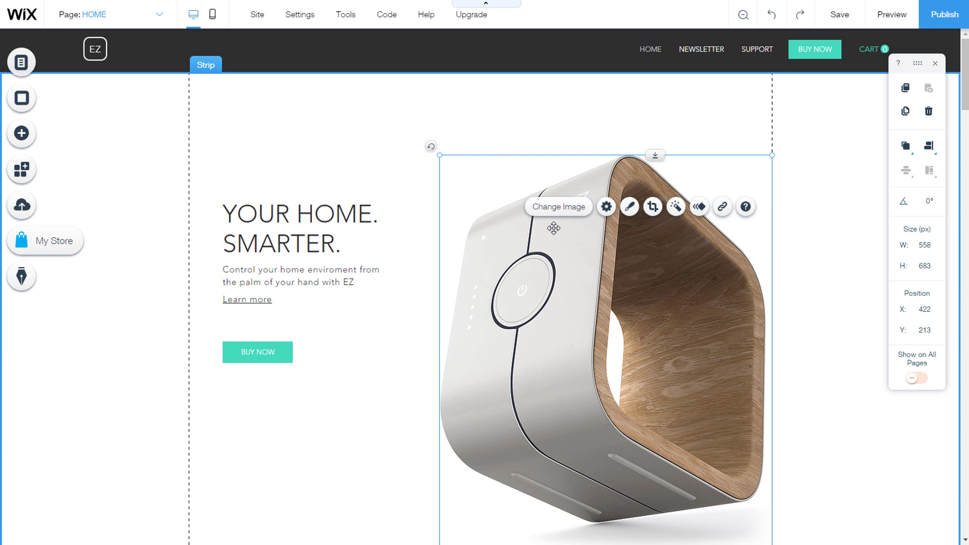
{"action": "left_click", "coordinate": [723, 207]}
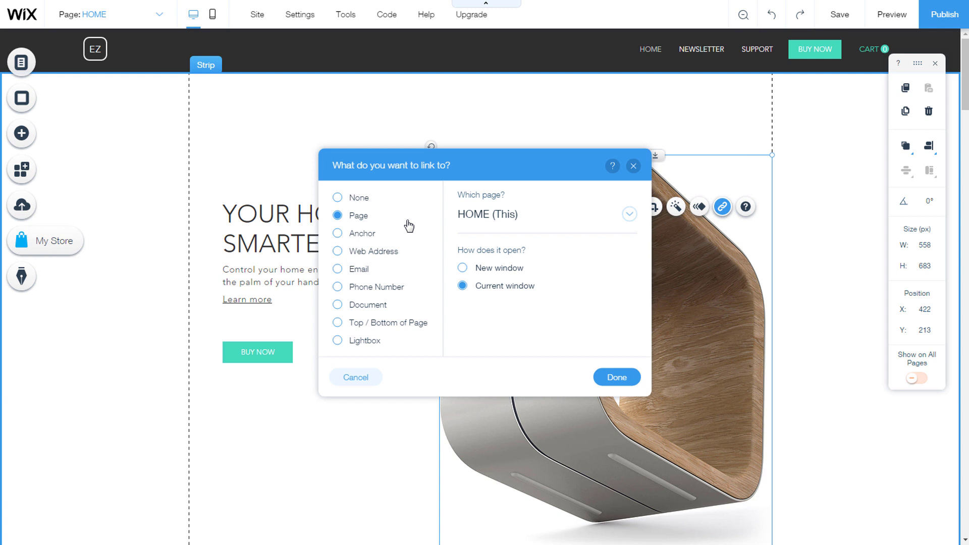
{"action": "left_click", "coordinate": [629, 215]}
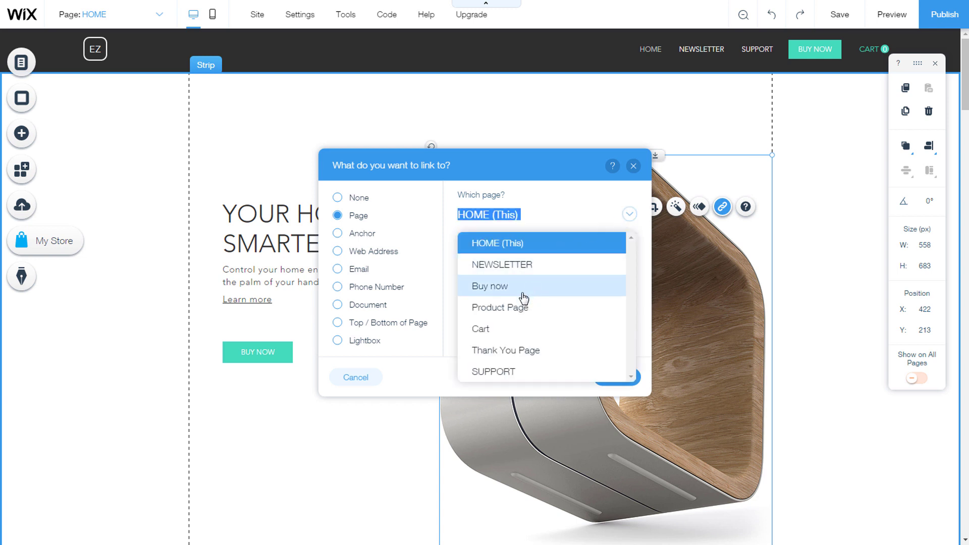
{"action": "left_click", "coordinate": [496, 311]}
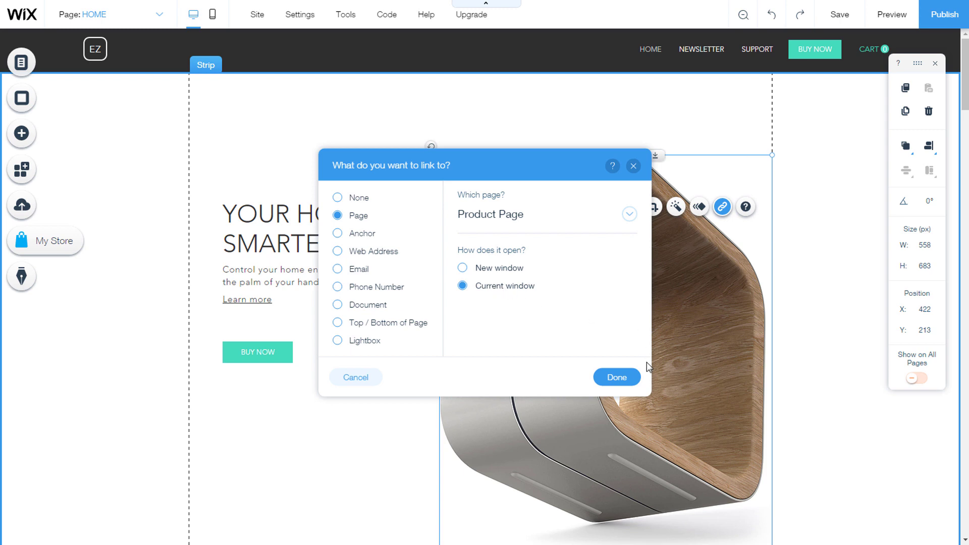
{"action": "left_click", "coordinate": [617, 377]}
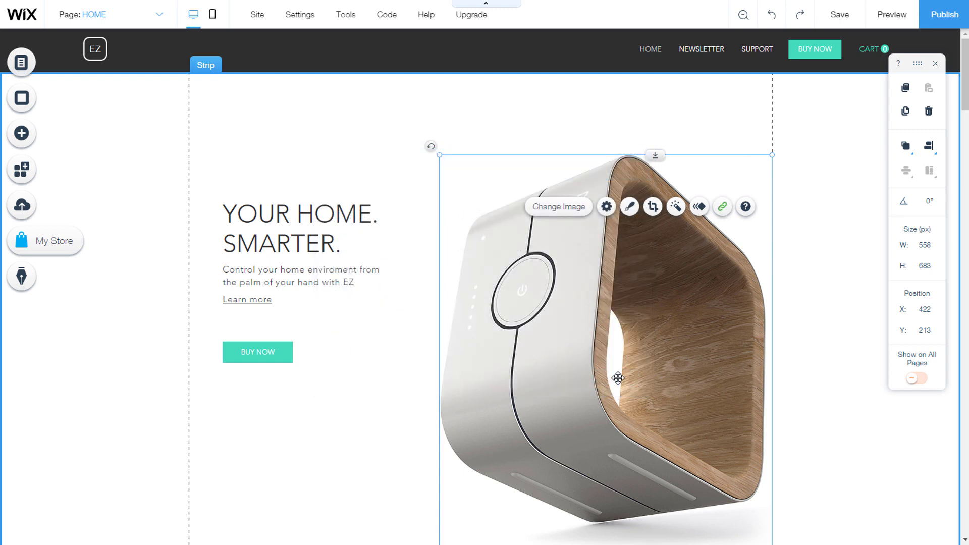
Link the hero's BUY NOW button to the Buy now page, then reselect the product image.
{"action": "left_click", "coordinate": [262, 355]}
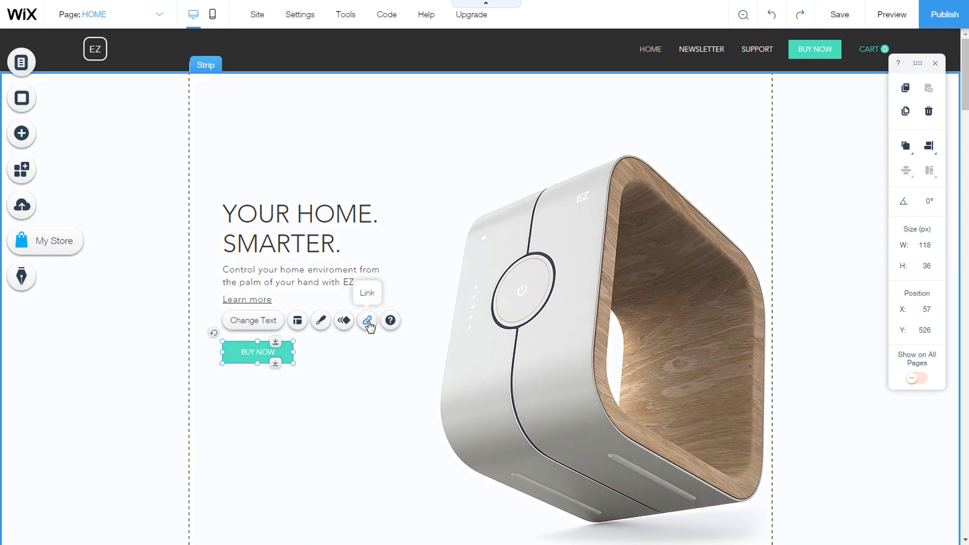
{"action": "left_click", "coordinate": [368, 321]}
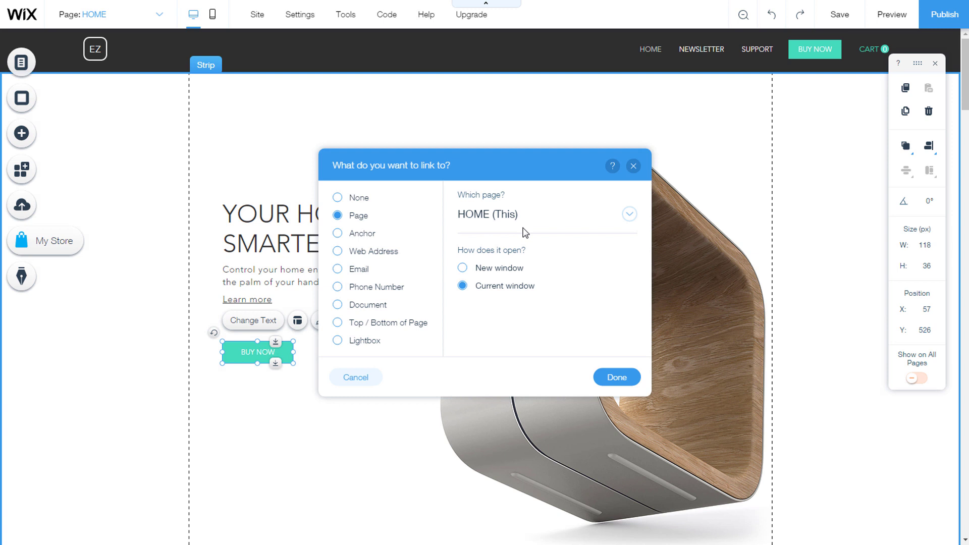
{"action": "left_click", "coordinate": [629, 215]}
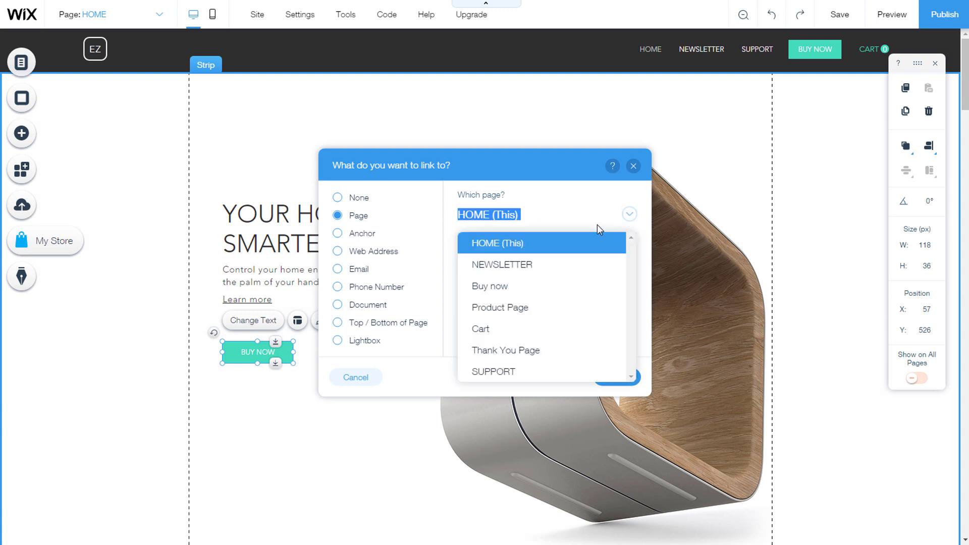
{"action": "left_click", "coordinate": [493, 287]}
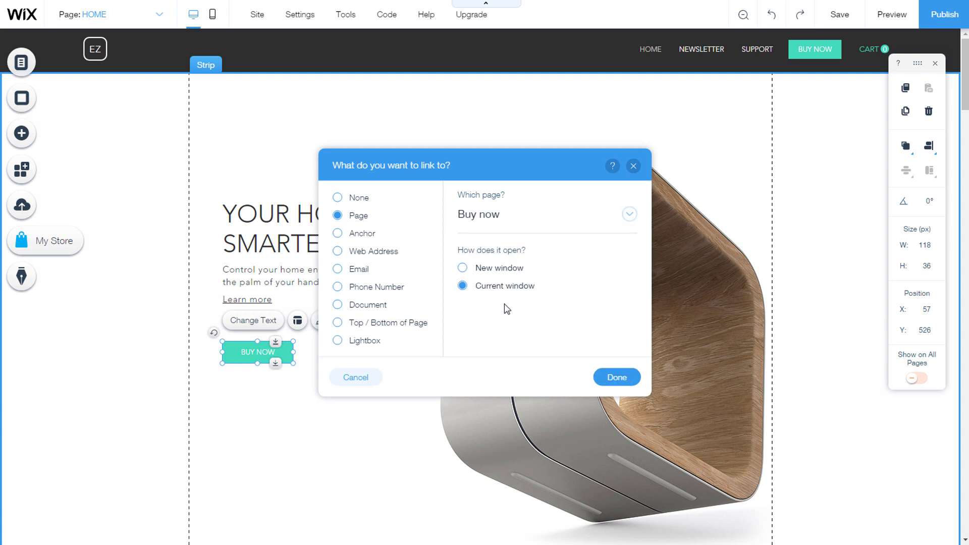
{"action": "left_click", "coordinate": [616, 378]}
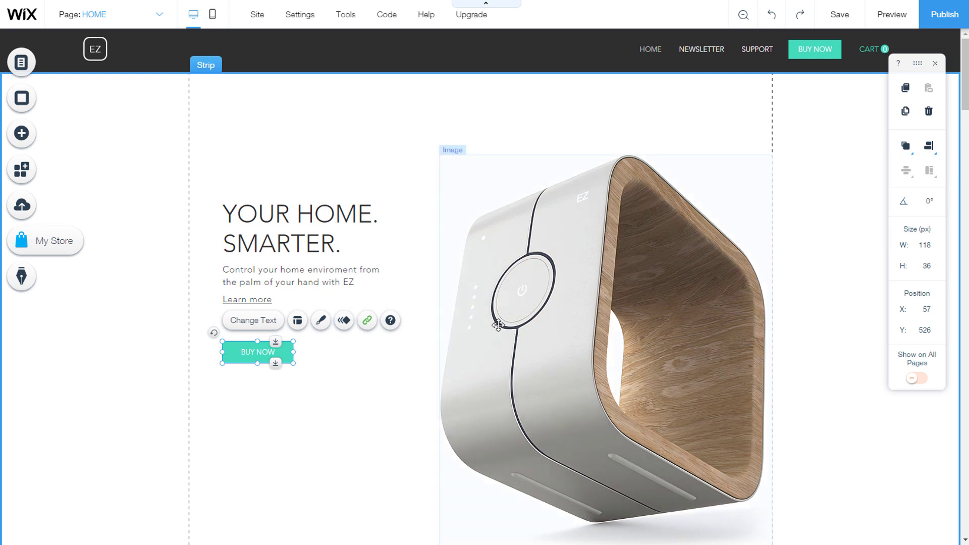
{"action": "left_click", "coordinate": [631, 250]}
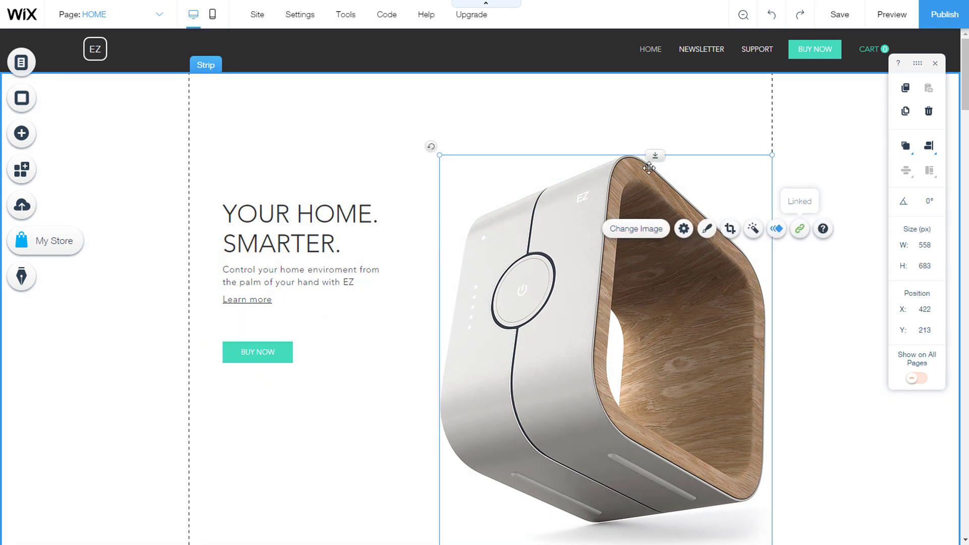
{"action": "left_click", "coordinate": [891, 15]}
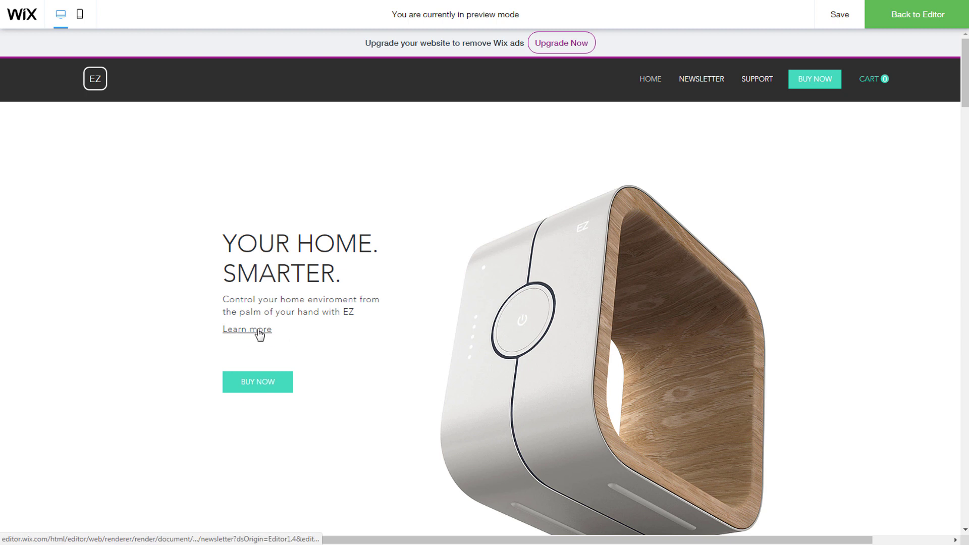
{"action": "left_click", "coordinate": [260, 333]}
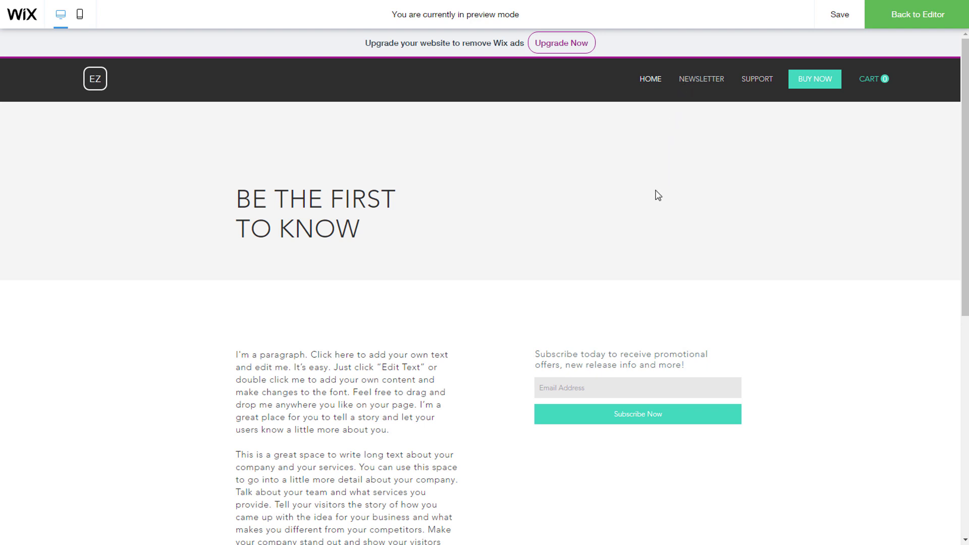
{"action": "left_click", "coordinate": [652, 80]}
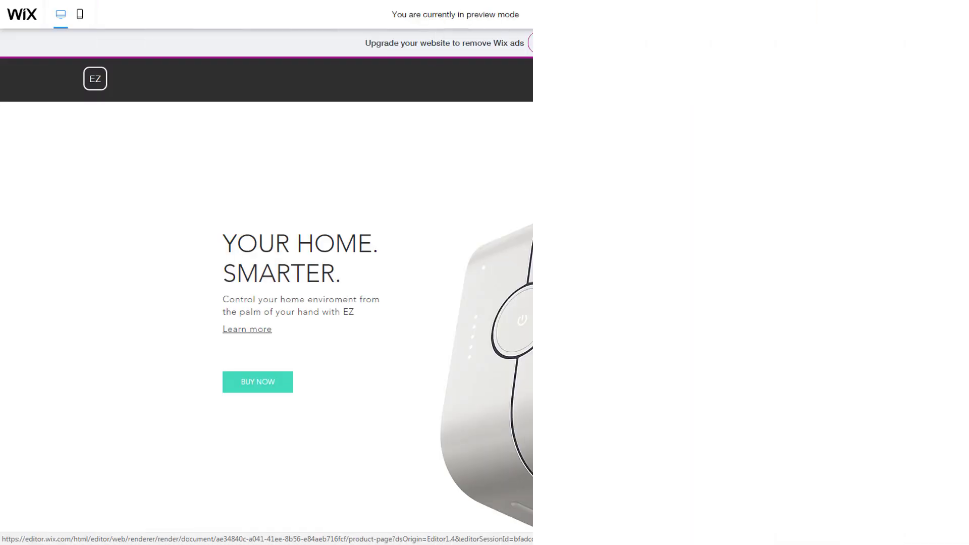
{"action": "left_click", "coordinate": [556, 316]}
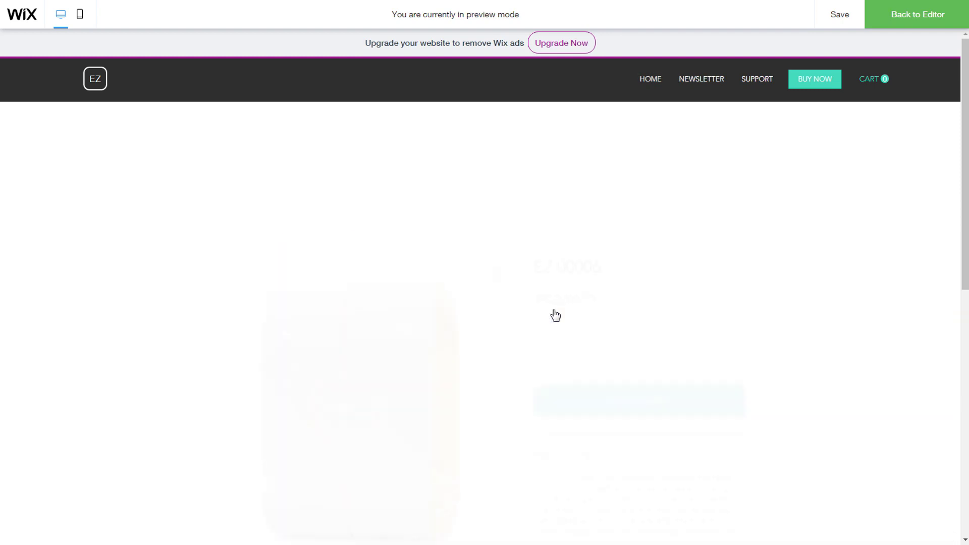
{"action": "scroll", "coordinate": [554, 313], "scroll_direction": "down", "scroll_amount": 3}
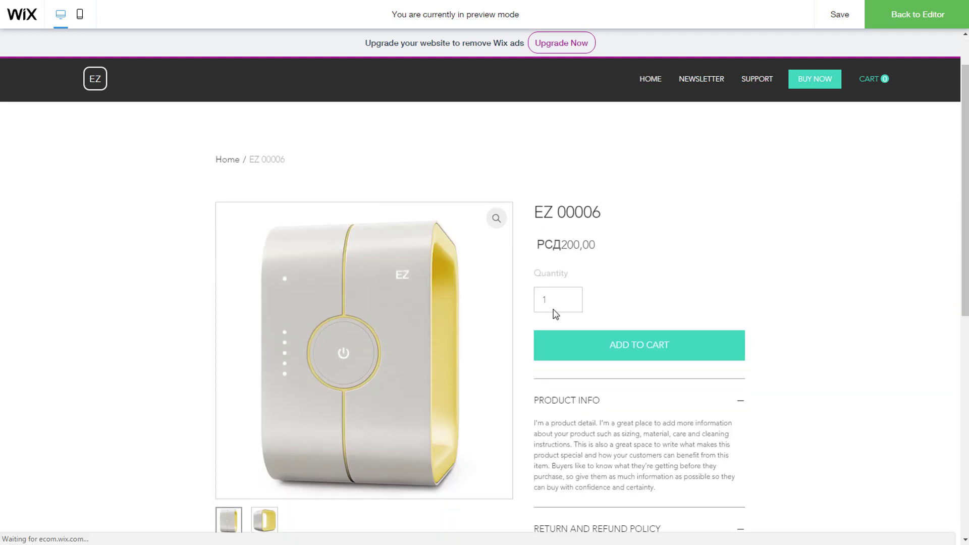
{"action": "left_click", "coordinate": [654, 78]}
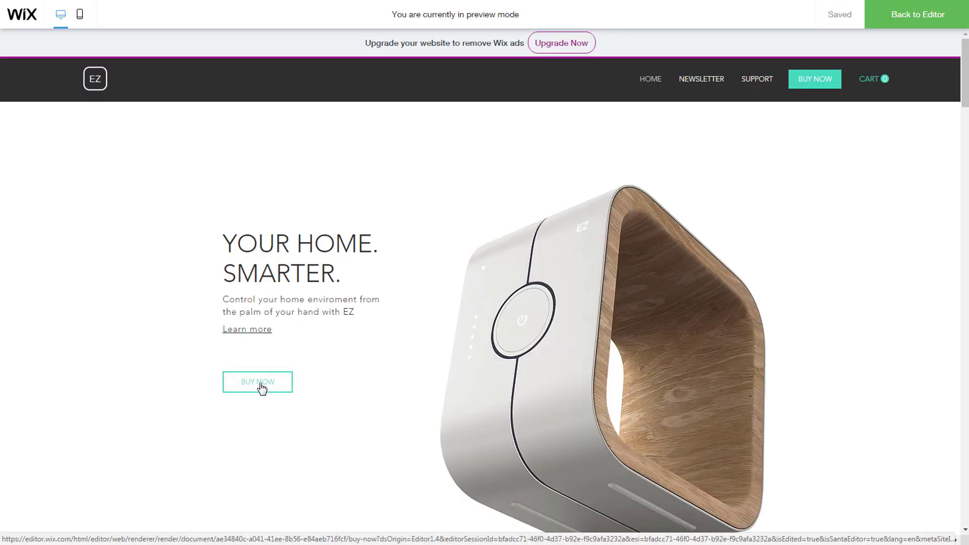
{"action": "left_click", "coordinate": [261, 389]}
{"action": "scroll", "coordinate": [192, 356], "scroll_direction": "down", "scroll_amount": 3}
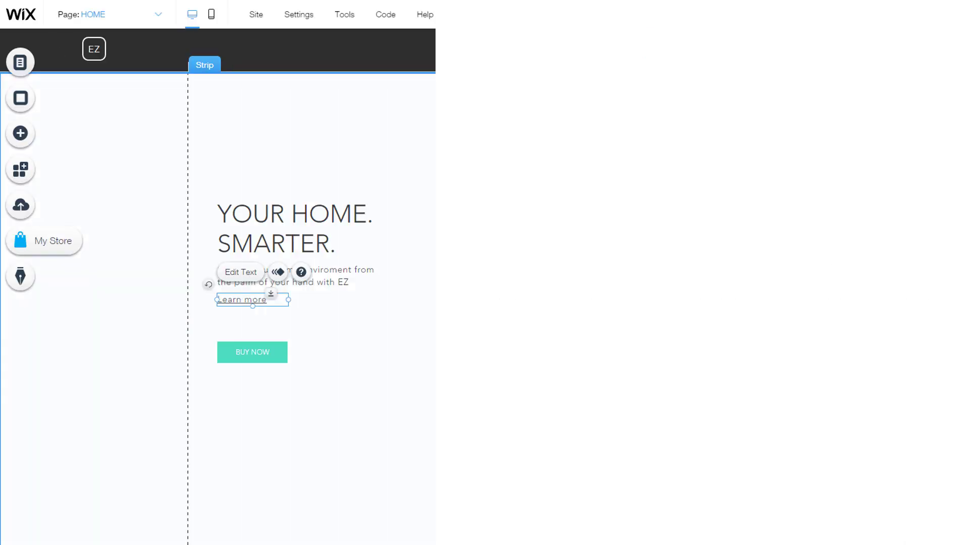
{"action": "left_click", "coordinate": [551, 150]}
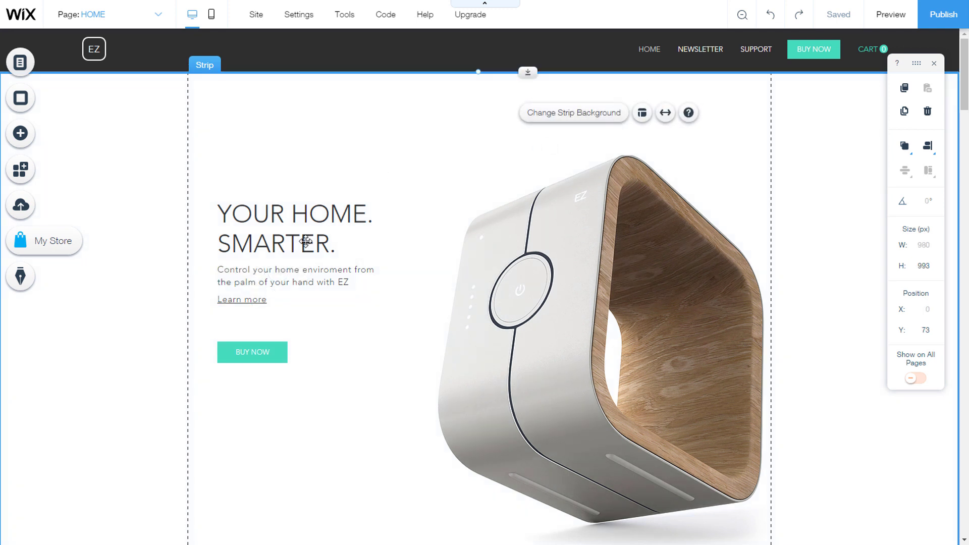
{"action": "left_click", "coordinate": [247, 303]}
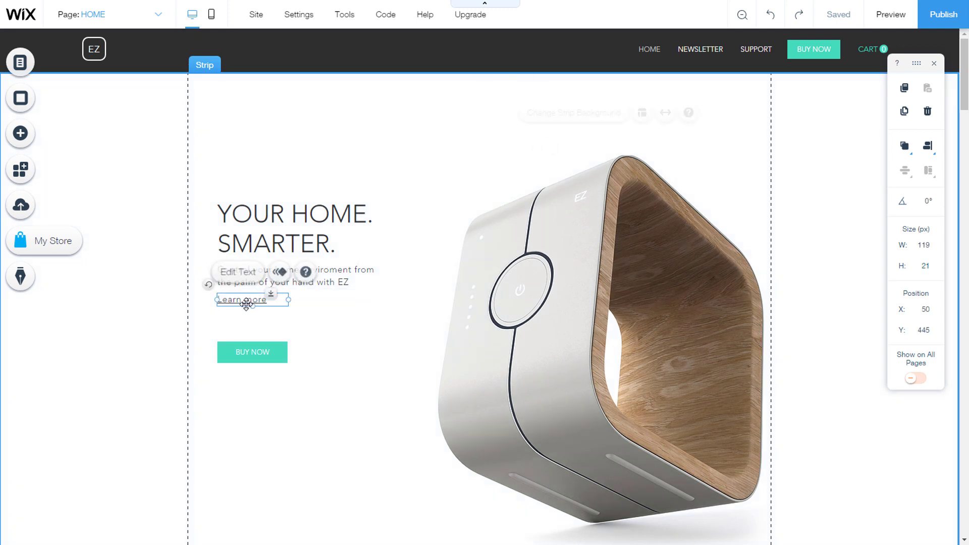
{"action": "left_click", "coordinate": [247, 276]}
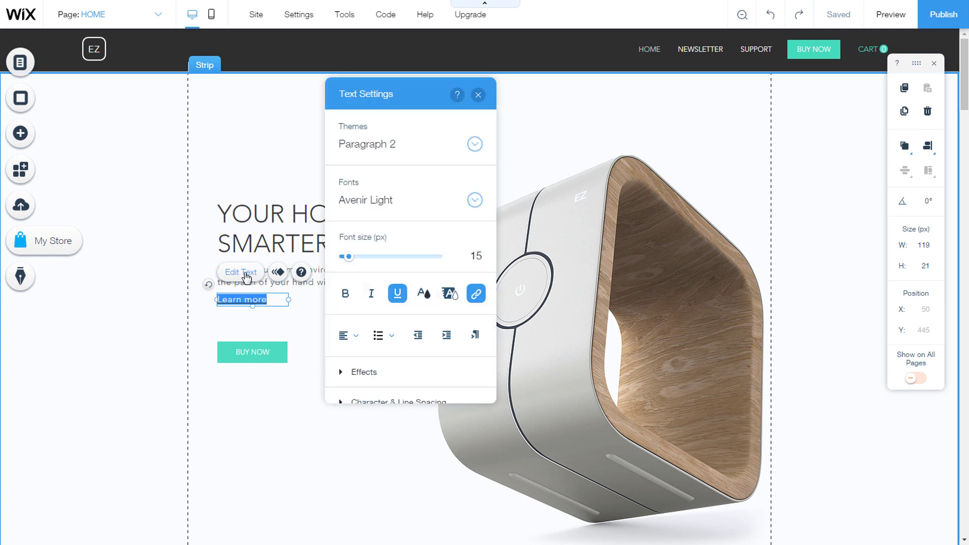
{"action": "left_click", "coordinate": [478, 297]}
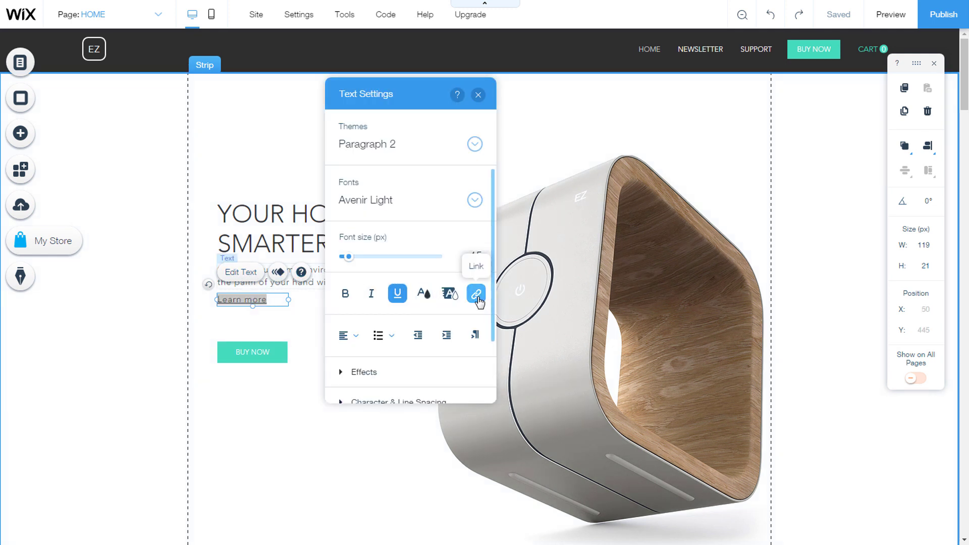
{"action": "left_click", "coordinate": [479, 298]}
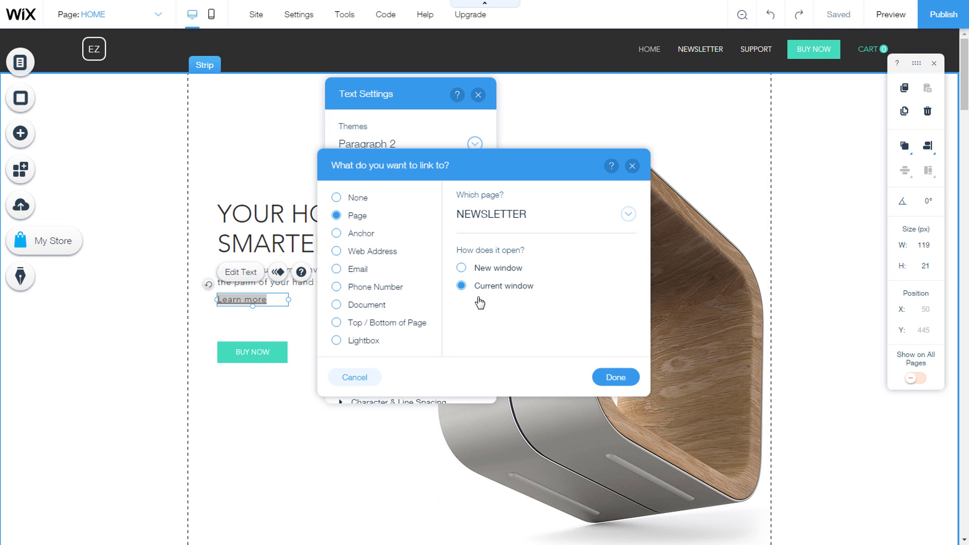
{"action": "left_click", "coordinate": [337, 251]}
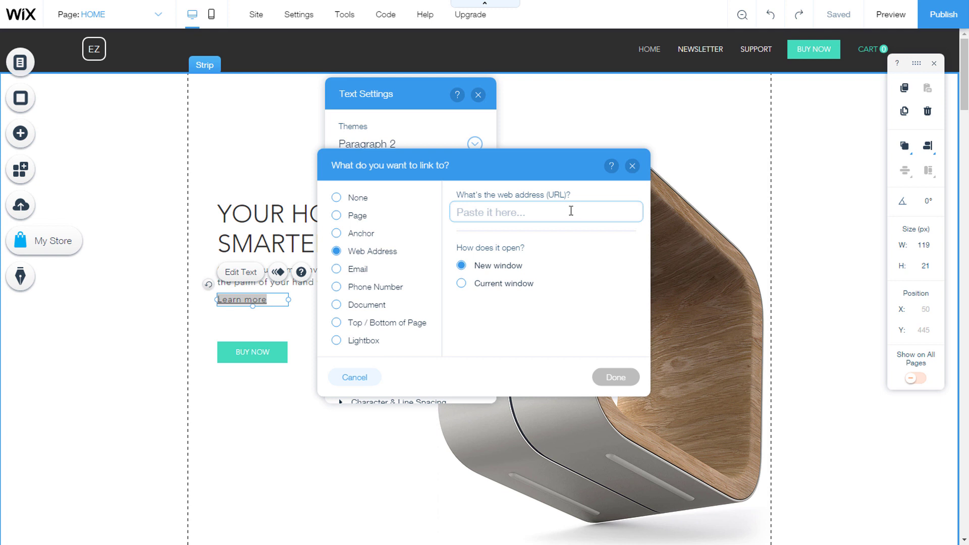
{"action": "type", "text": "www"}
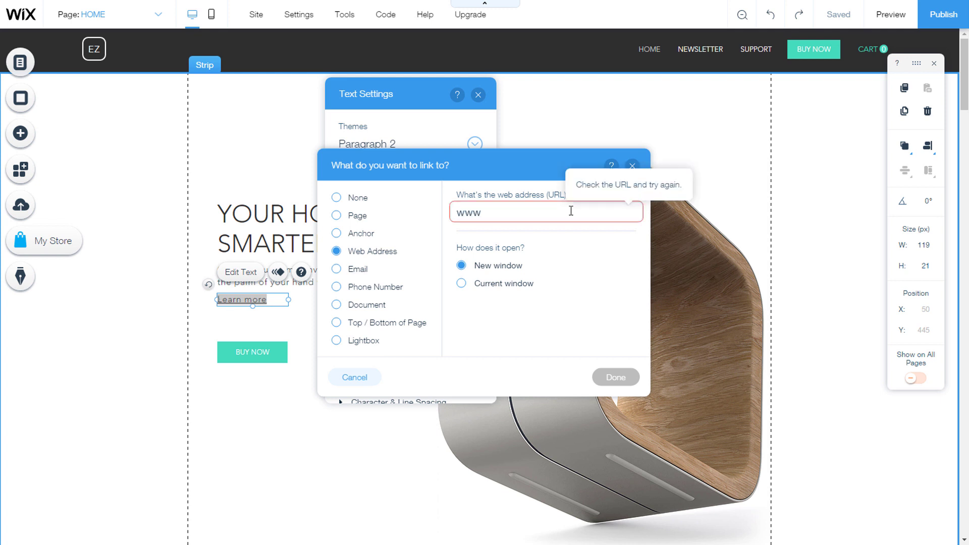
{"action": "type", "text": ".wix.com"}
{"action": "left_click", "coordinate": [502, 286]}
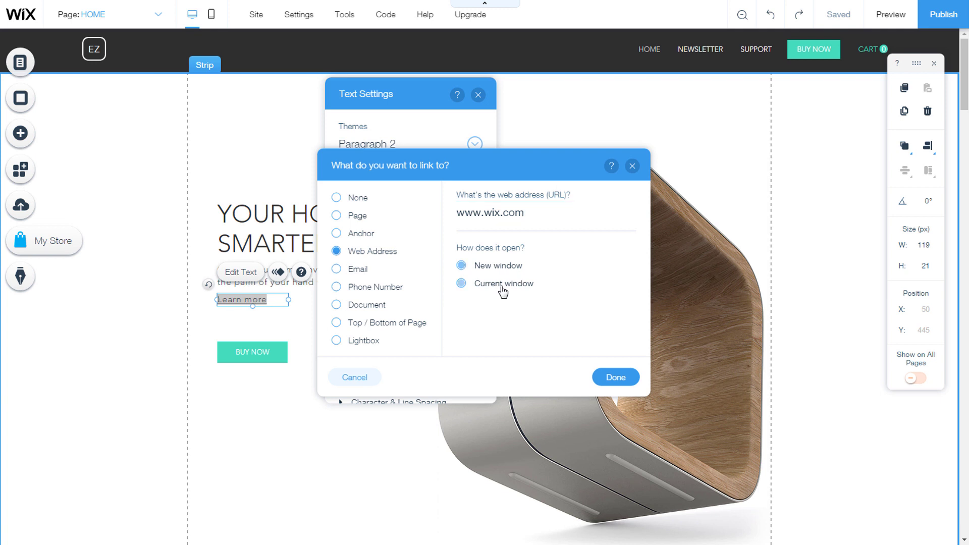
{"action": "left_click", "coordinate": [461, 267]}
{"action": "left_click", "coordinate": [616, 378]}
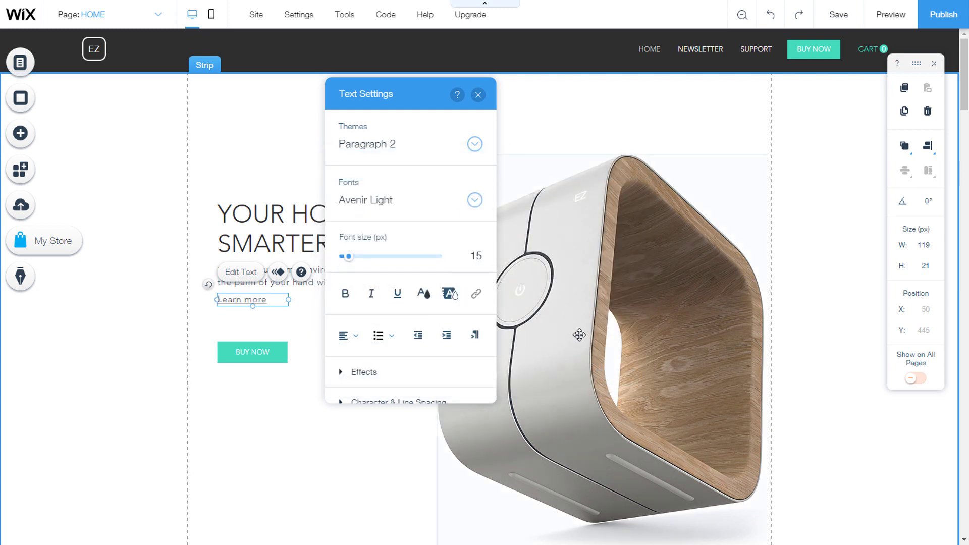
{"action": "left_click", "coordinate": [481, 95]}
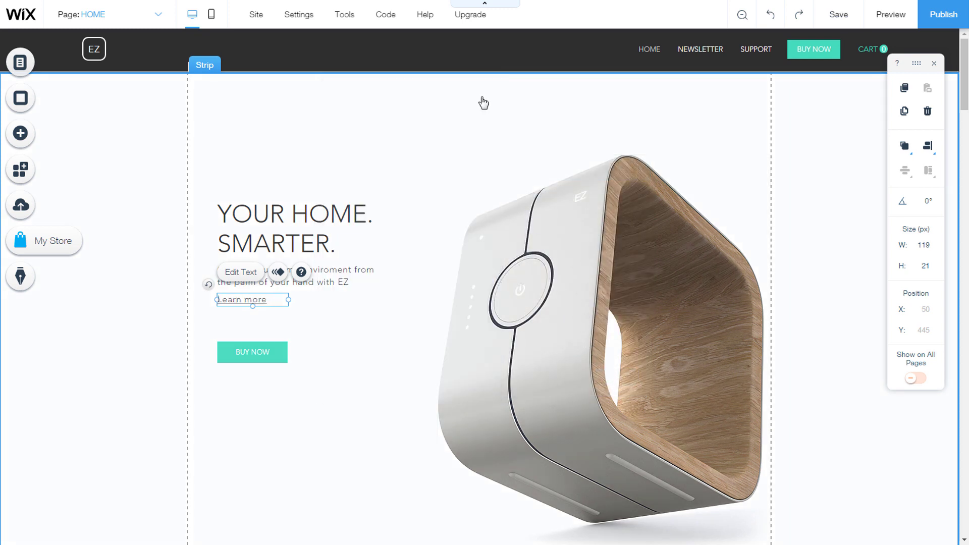
Preview the site and test the Learn more link, which opens wix.com in a new window.
{"action": "left_click", "coordinate": [892, 15]}
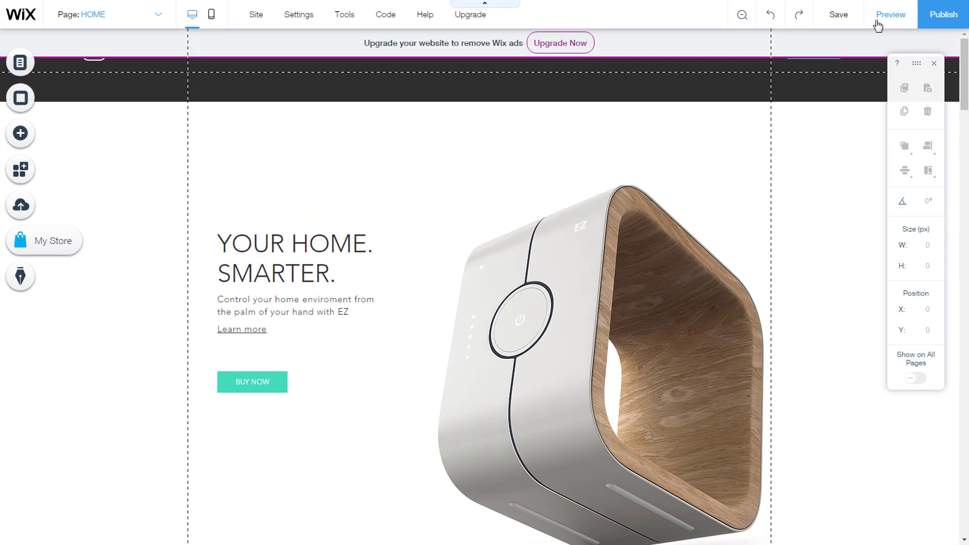
{"action": "left_click", "coordinate": [241, 333]}
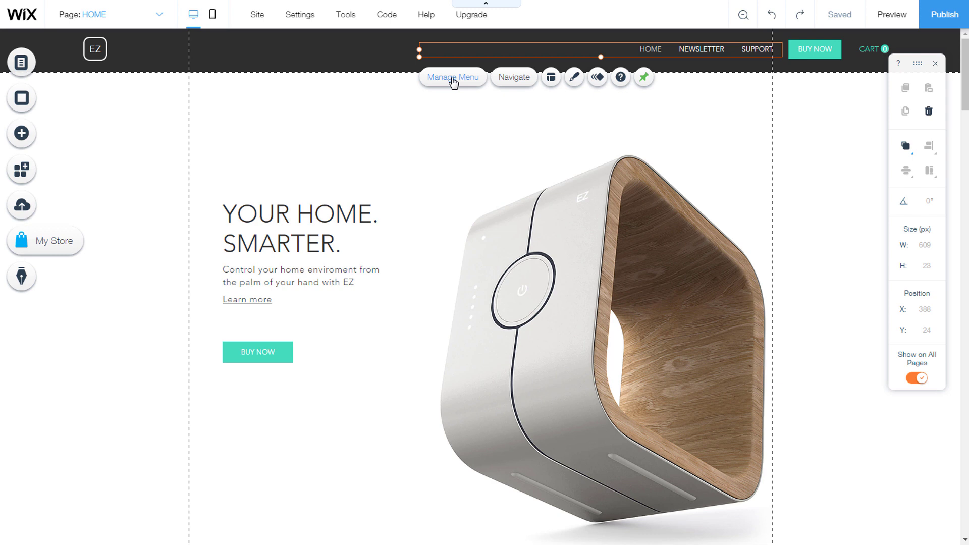
From Menus & Pages, start adding a Web Address link to the site menu.
{"action": "left_click", "coordinate": [23, 62]}
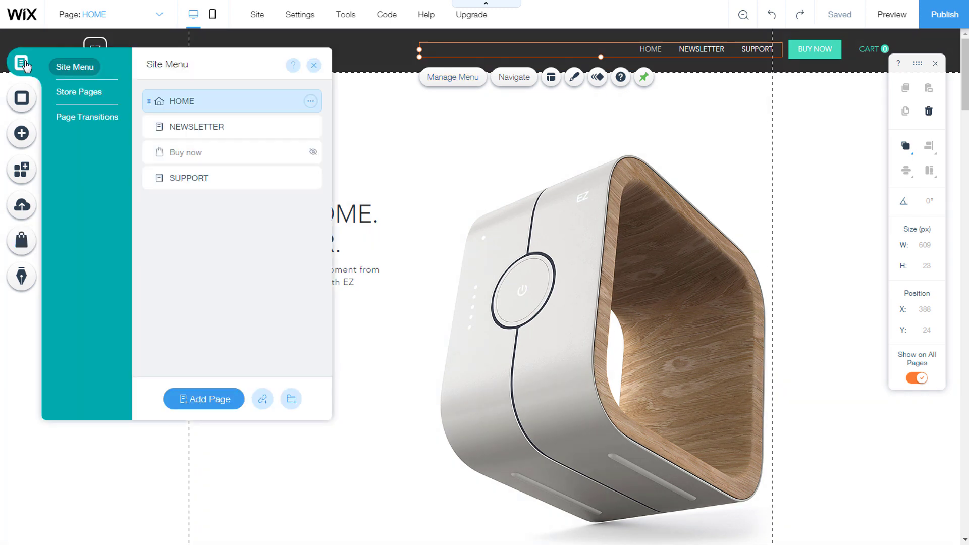
{"action": "left_click", "coordinate": [263, 402]}
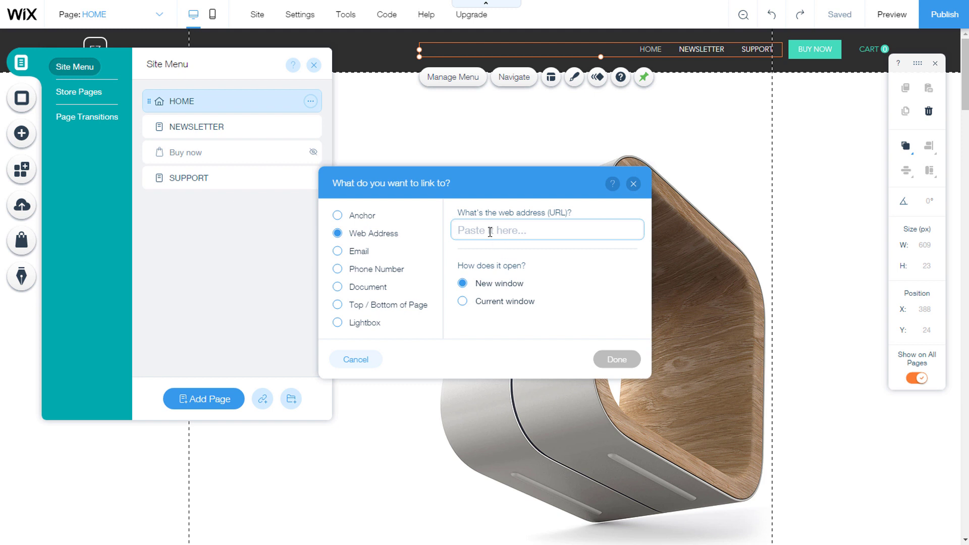
{"action": "type", "text": "https://www.youtube.com/user/Wix"}
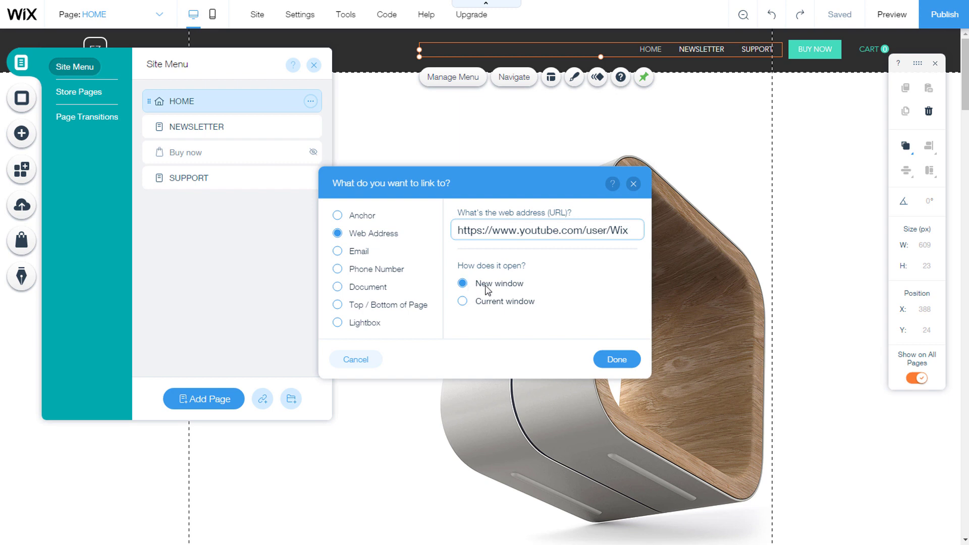
{"action": "left_click", "coordinate": [616, 359]}
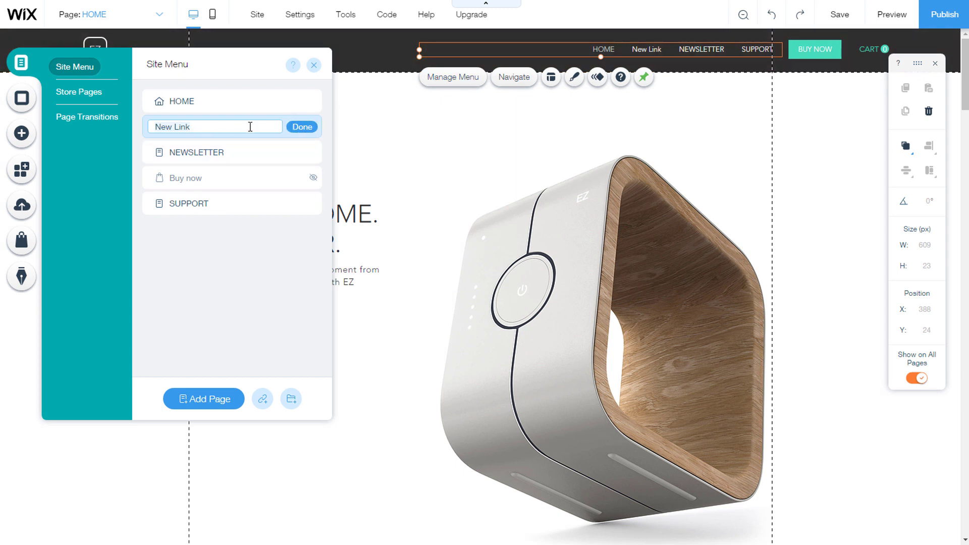
Rename the New Link item WIX VIDEO, move it below SUPPORT, and close the menu panel.
{"action": "type", "text": "WIX VIDEO"}
{"action": "left_click", "coordinate": [270, 252]}
{"action": "left_click_drag", "start_coordinate": [146, 135], "coordinate": [149, 202]}
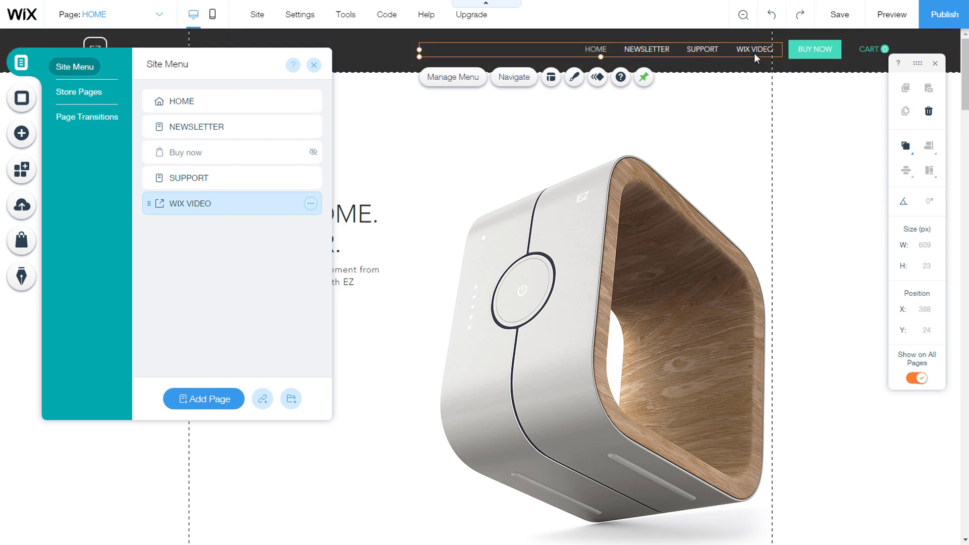
{"action": "left_click", "coordinate": [314, 65]}
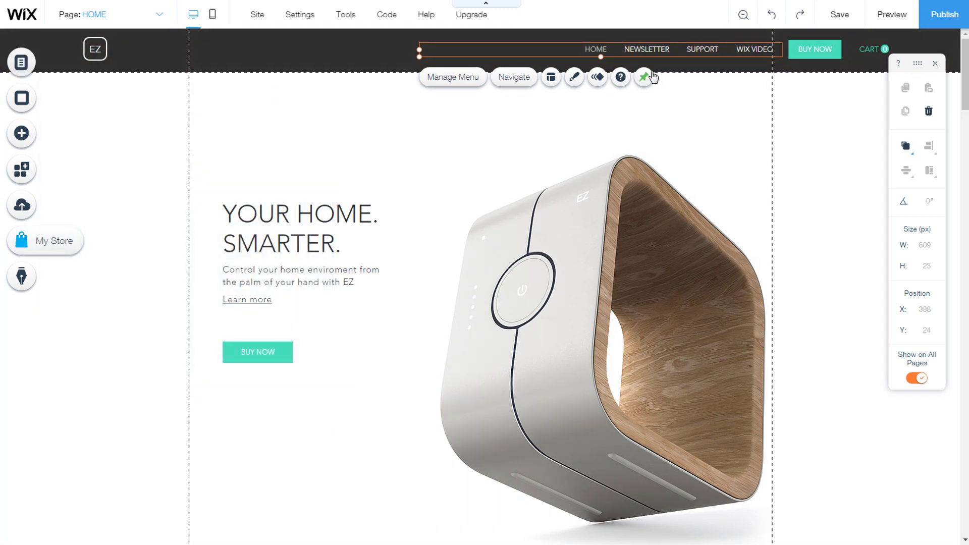
{"action": "left_click", "coordinate": [893, 15]}
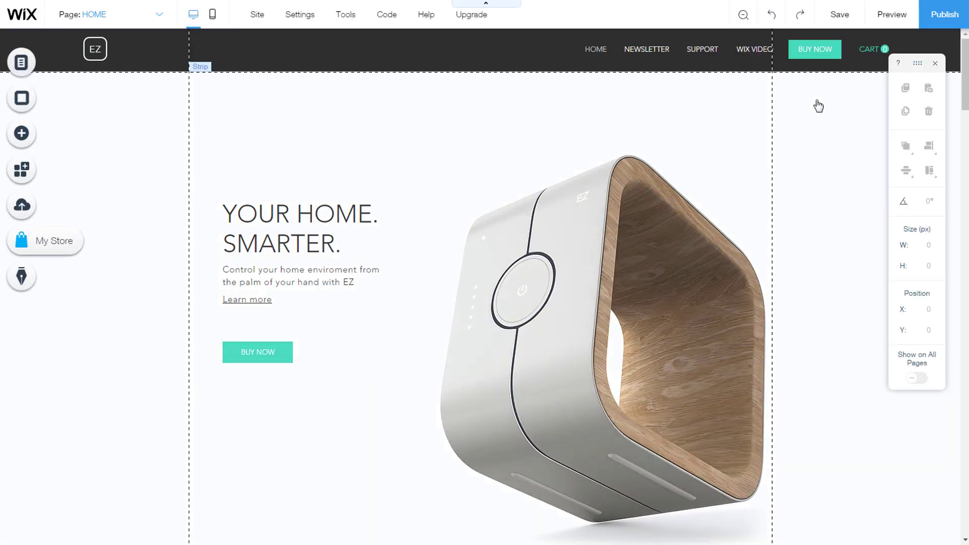
Set the hero's Learn more text link to None and close its Text Settings.
{"action": "left_click", "coordinate": [256, 304]}
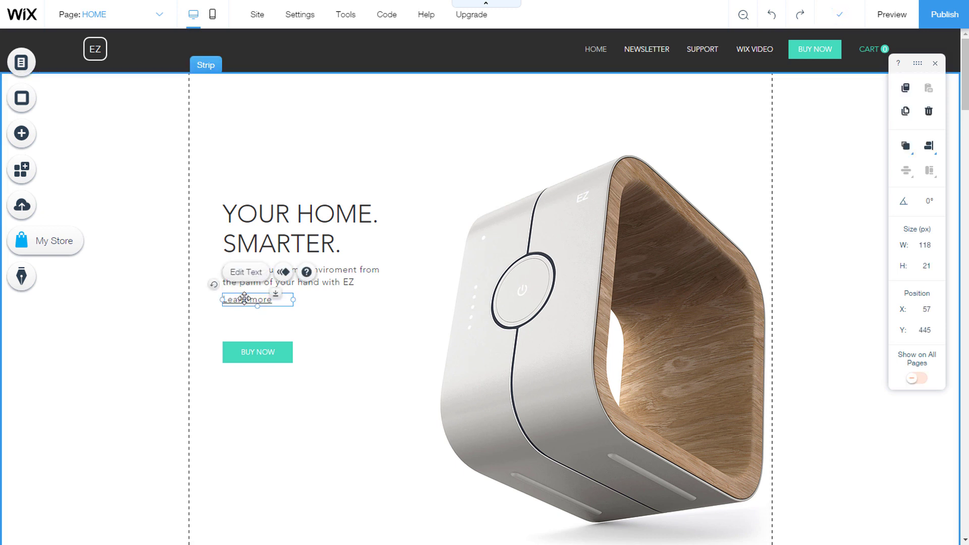
{"action": "left_click", "coordinate": [245, 273]}
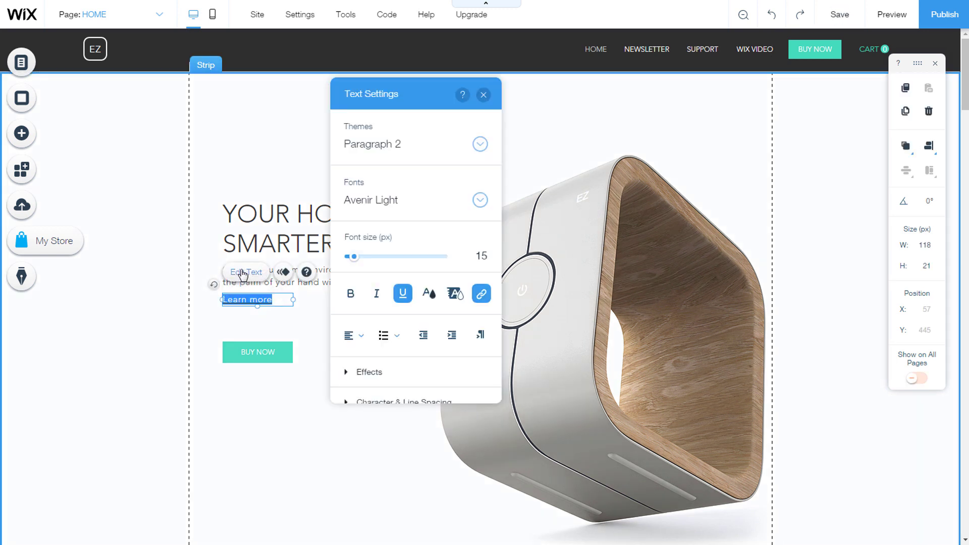
{"action": "left_click", "coordinate": [482, 294]}
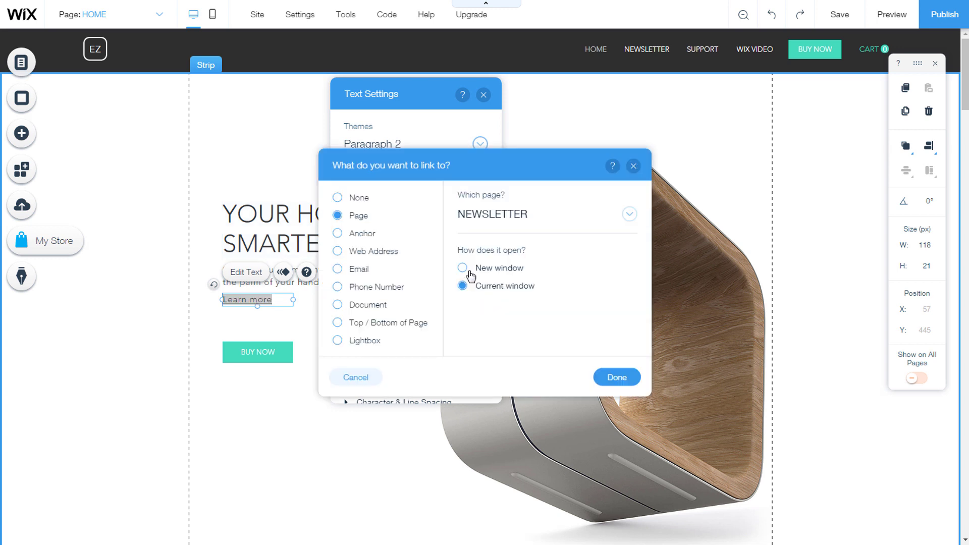
{"action": "left_click", "coordinate": [338, 198]}
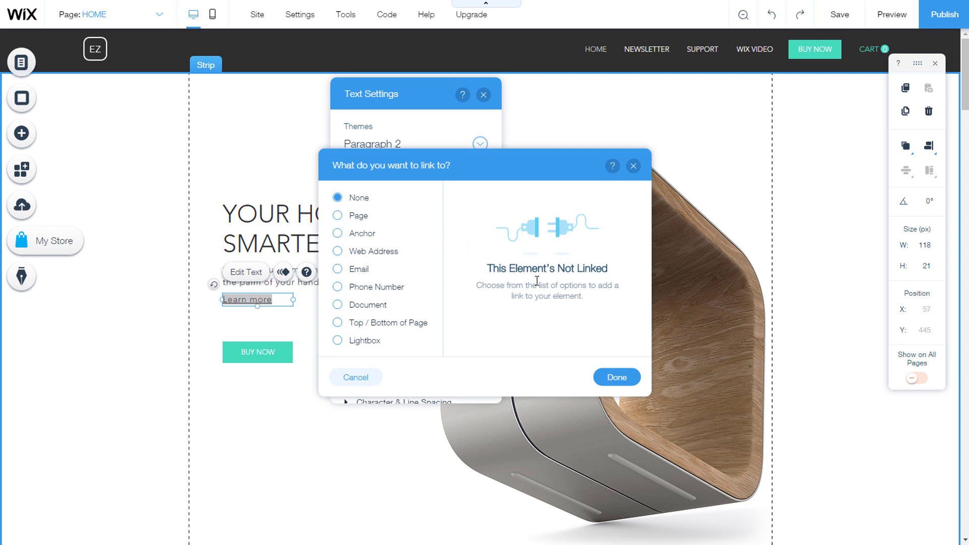
{"action": "left_click", "coordinate": [617, 377]}
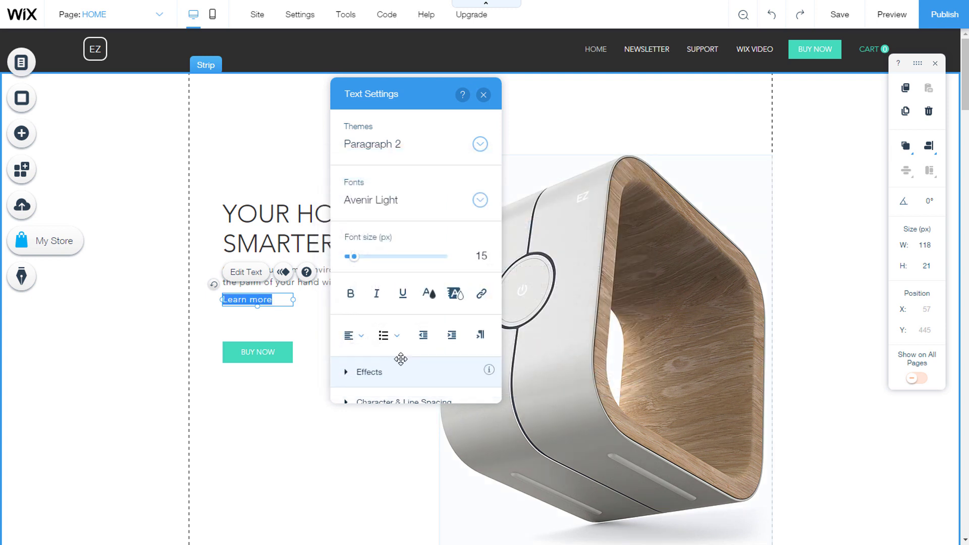
{"action": "left_click", "coordinate": [483, 95]}
{"action": "left_click", "coordinate": [354, 138]}
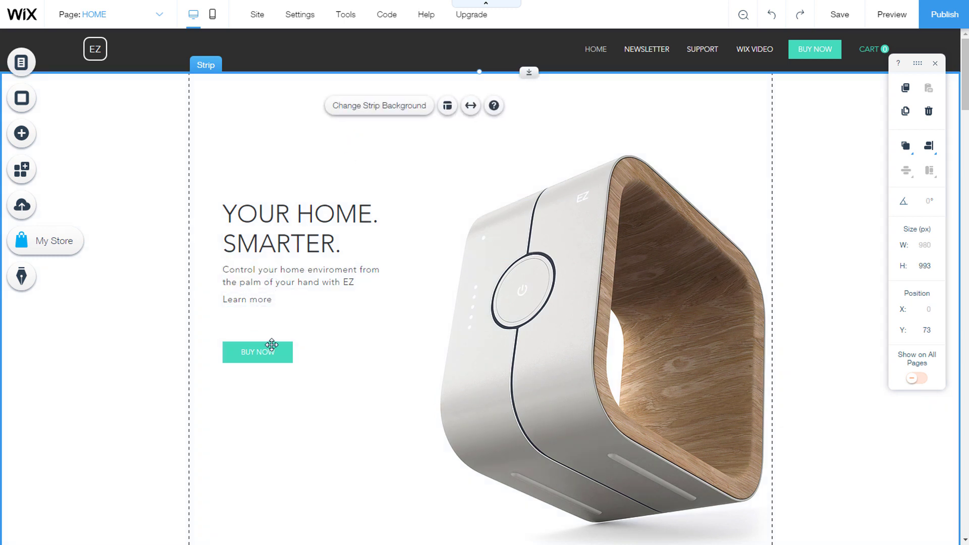
Remove the link from the hero product image by setting it to None.
{"action": "left_click", "coordinate": [534, 306]}
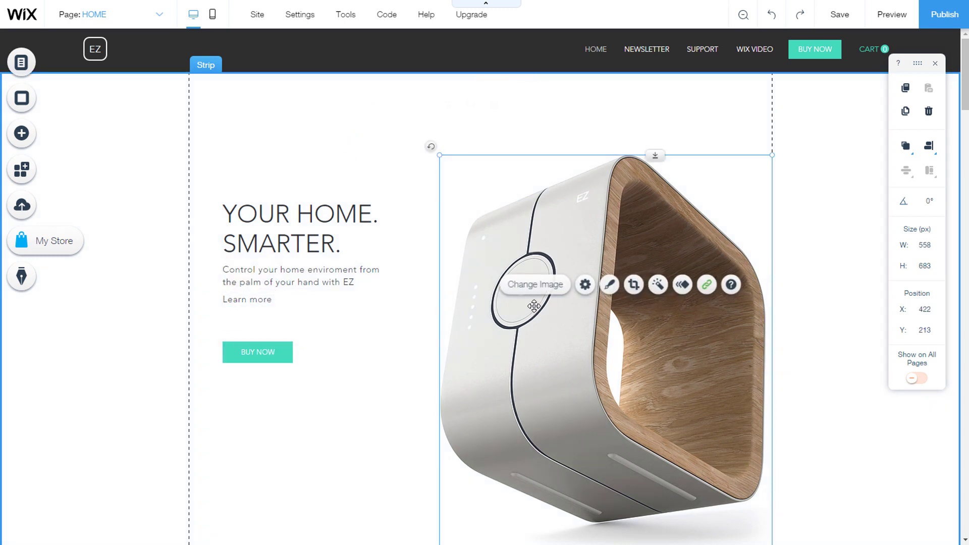
{"action": "left_click", "coordinate": [704, 284]}
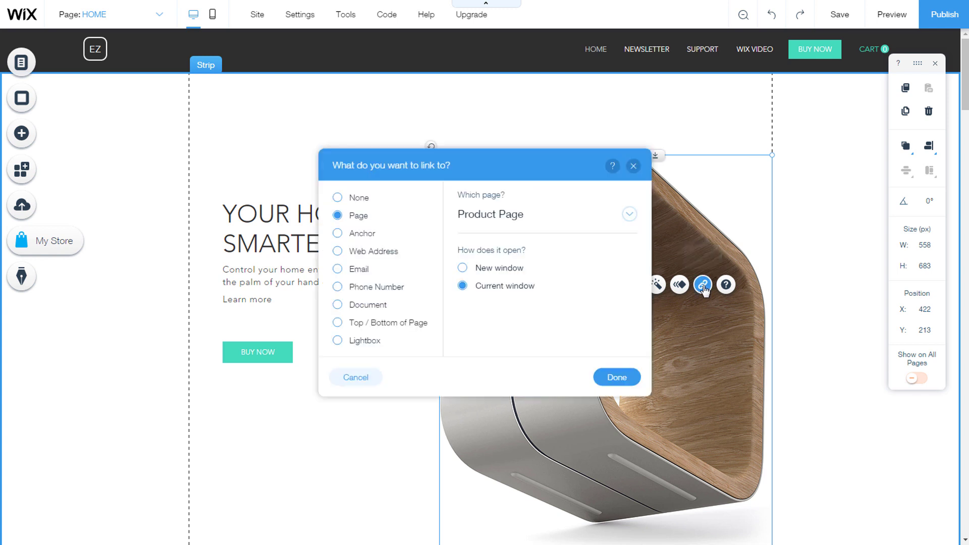
{"action": "left_click", "coordinate": [337, 198]}
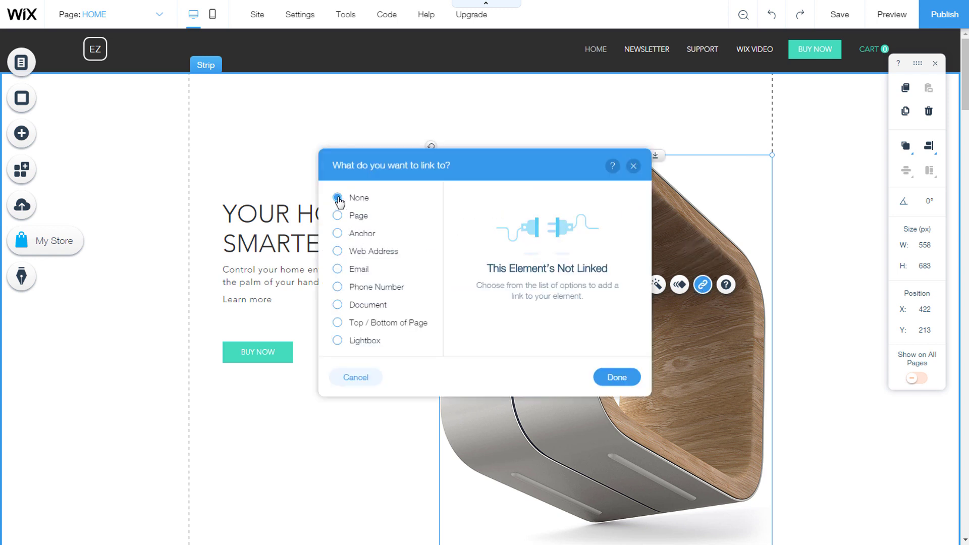
{"action": "left_click", "coordinate": [613, 379]}
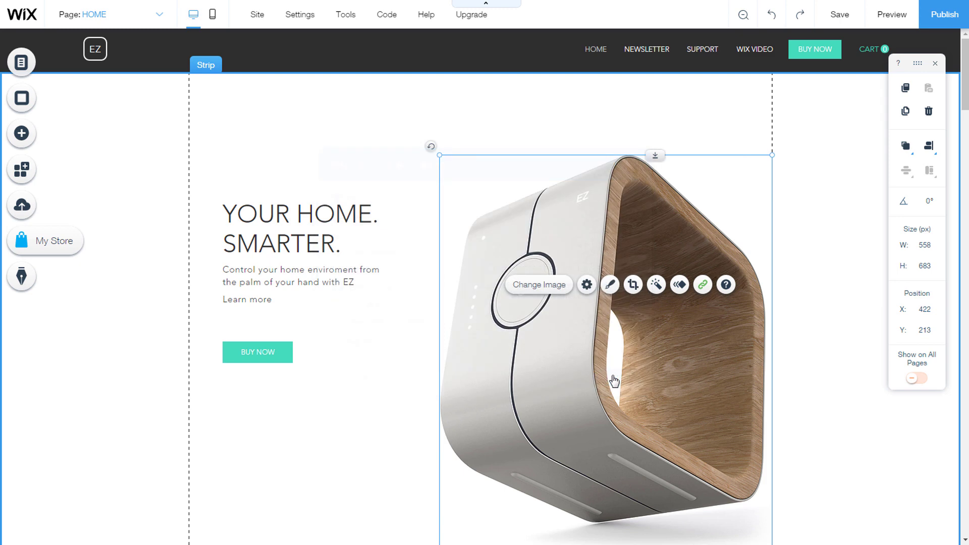
Remove the link from the BUY NOW button by setting it to None.
{"action": "left_click", "coordinate": [285, 362]}
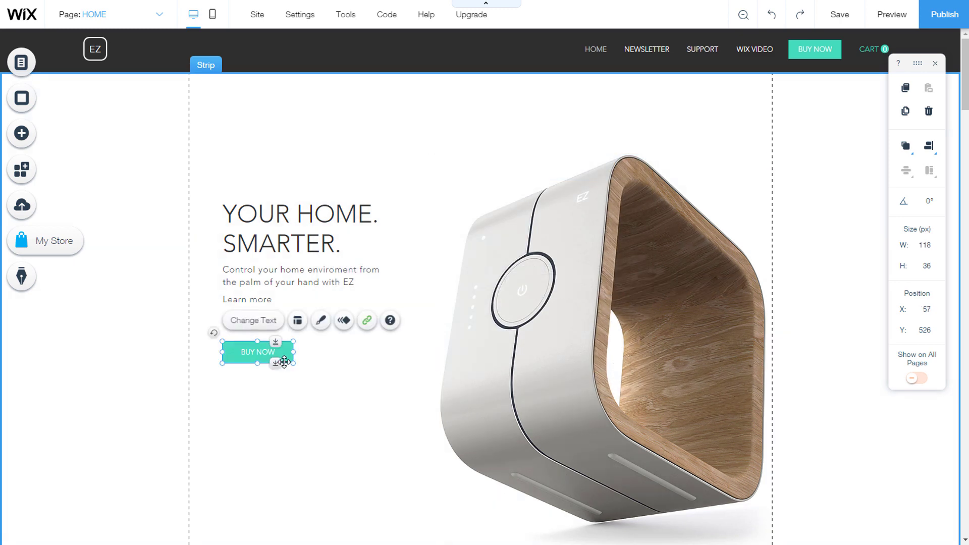
{"action": "left_click", "coordinate": [368, 319]}
{"action": "left_click", "coordinate": [354, 197]}
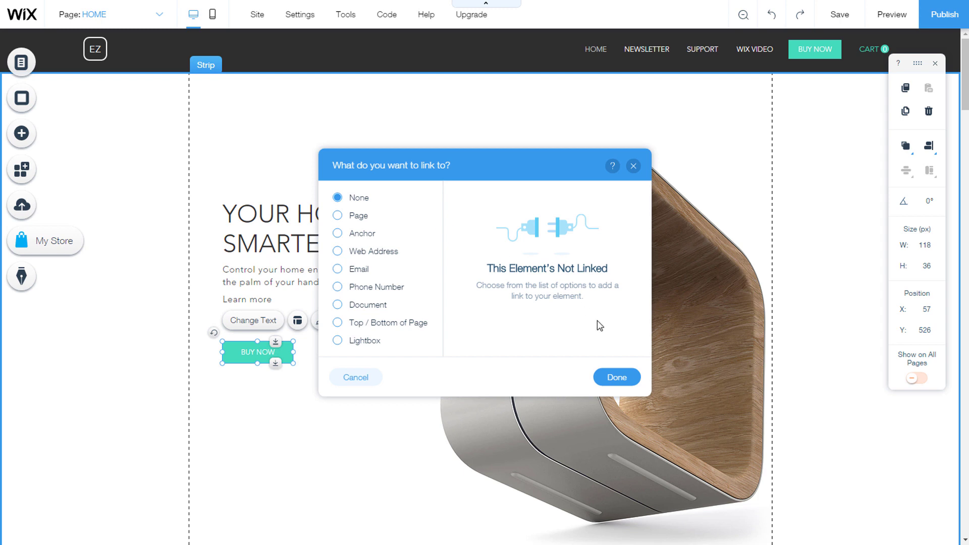
{"action": "left_click", "coordinate": [617, 377]}
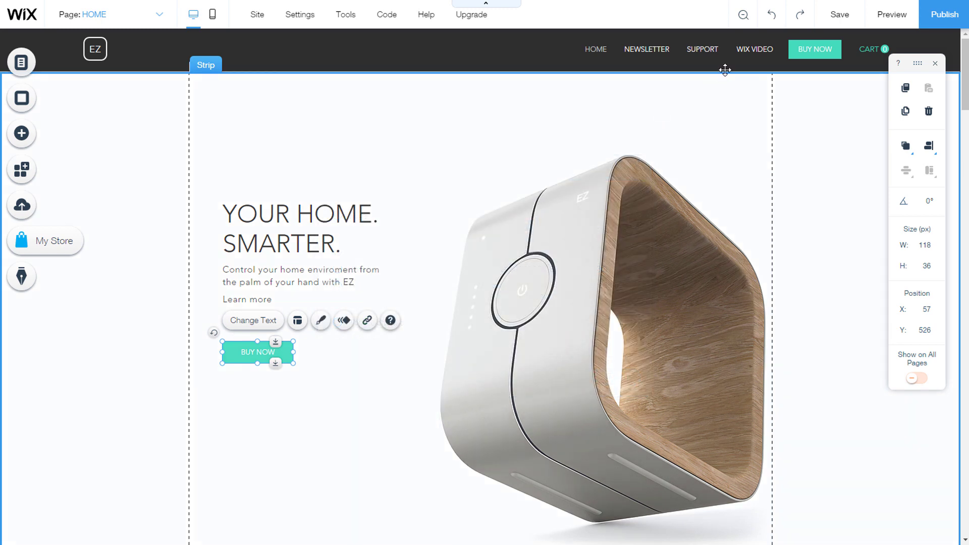
Delete the WIX VIDEO item from the header menu, leaving HOME, NEWSLETTER and SUPPORT.
{"action": "left_click", "coordinate": [737, 49]}
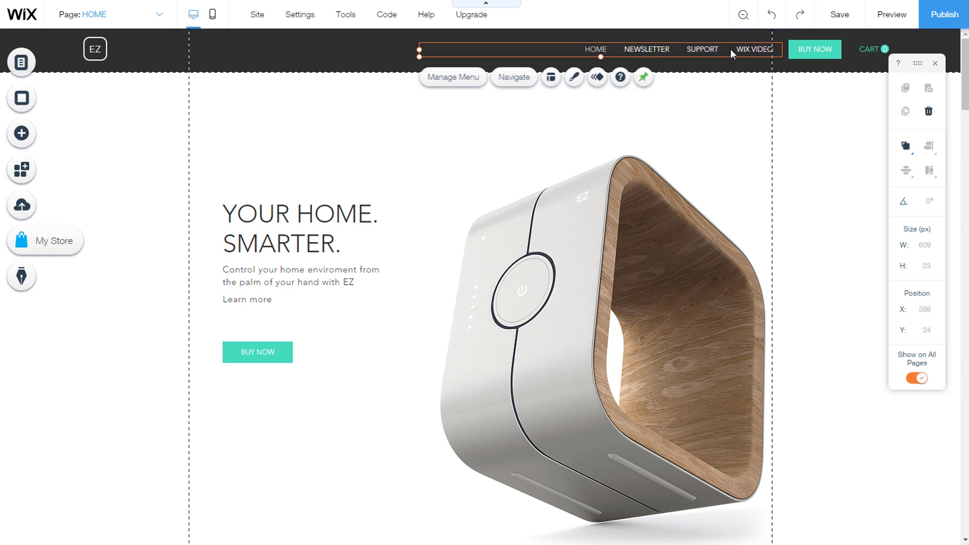
{"action": "left_click", "coordinate": [22, 65]}
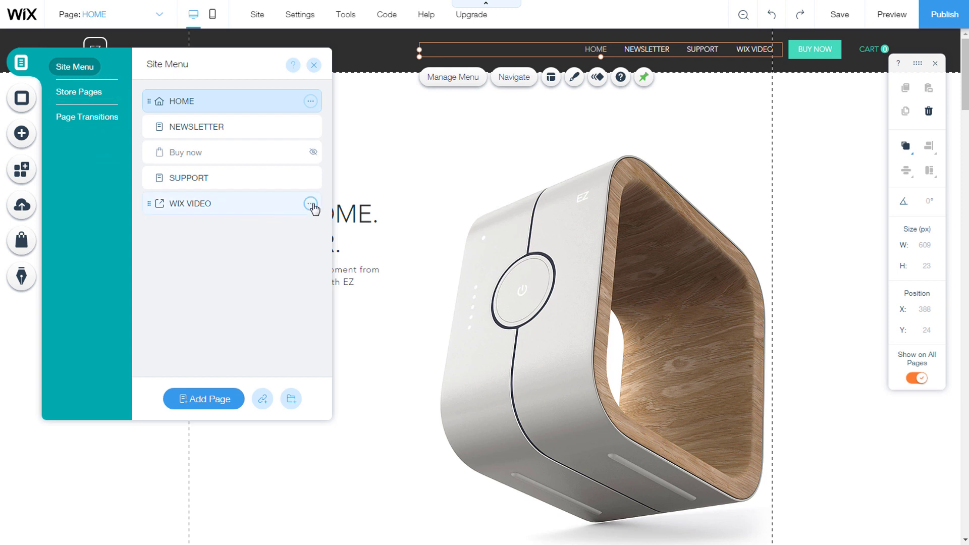
{"action": "left_click", "coordinate": [311, 204]}
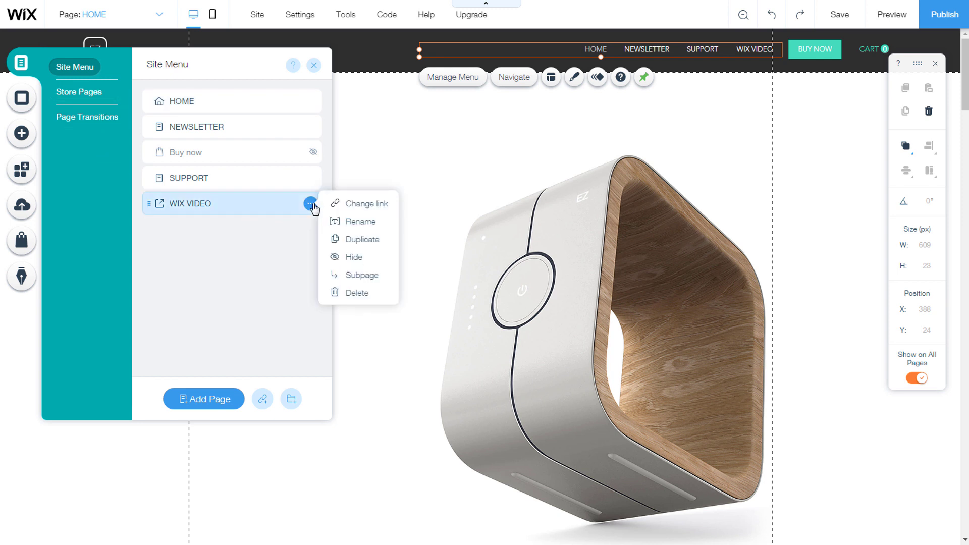
{"action": "left_click", "coordinate": [358, 293]}
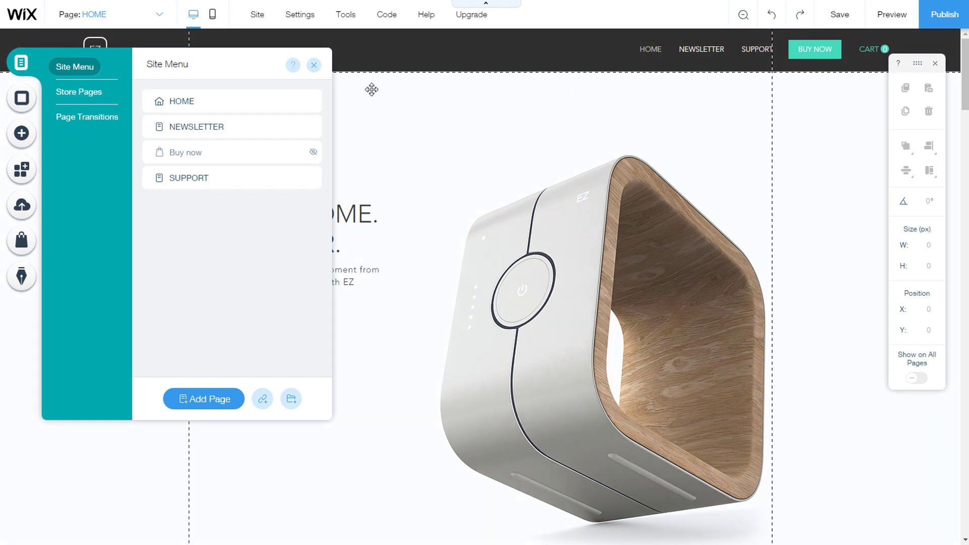
{"action": "left_click", "coordinate": [315, 66]}
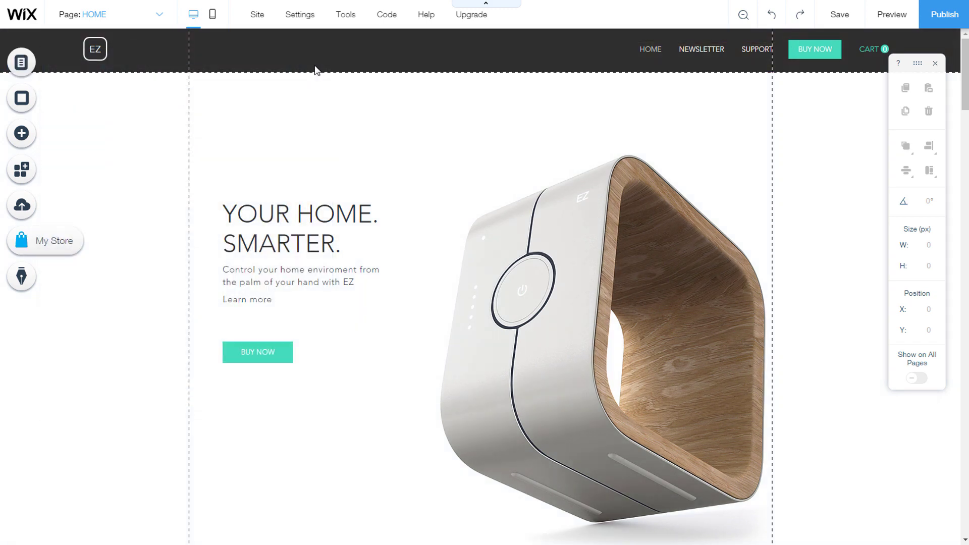